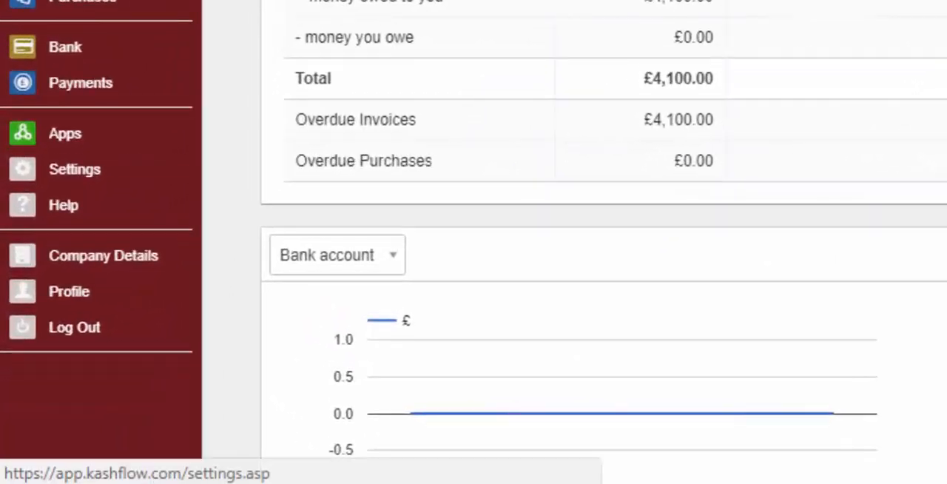
- Open the PDF Themes settings and make the Classic theme the default
left_click(74, 169)
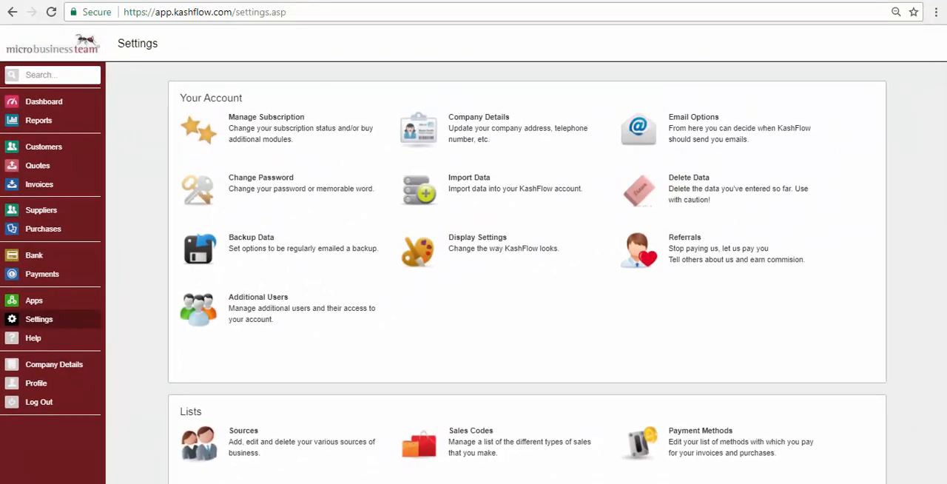
scroll(525, 274, "down", 4)
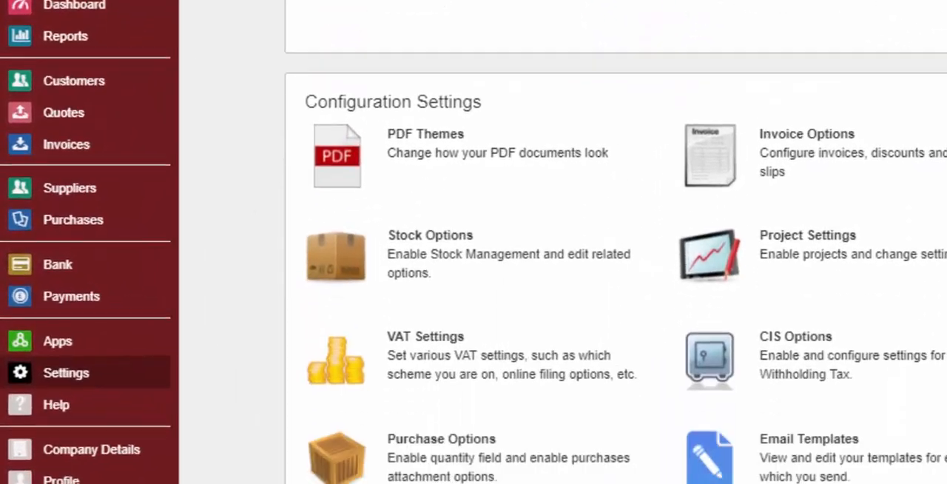
scroll(615, 274, "down", 2)
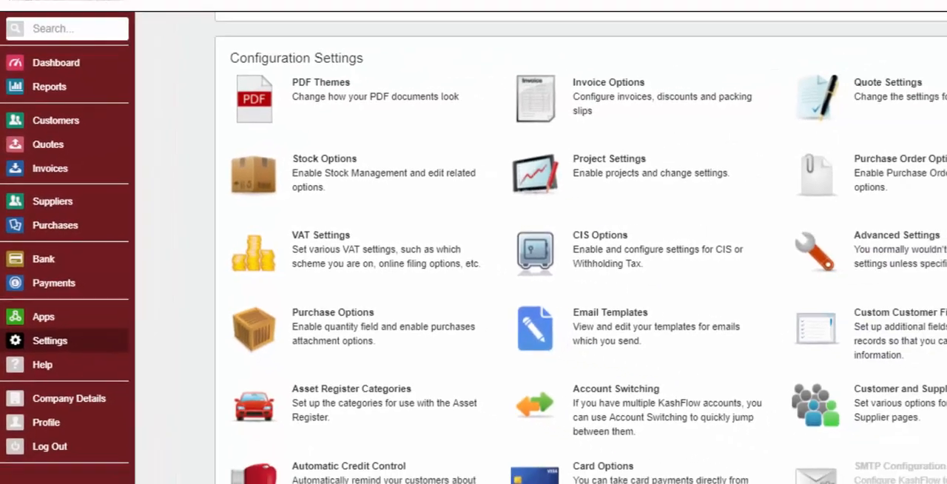
left_click(426, 31)
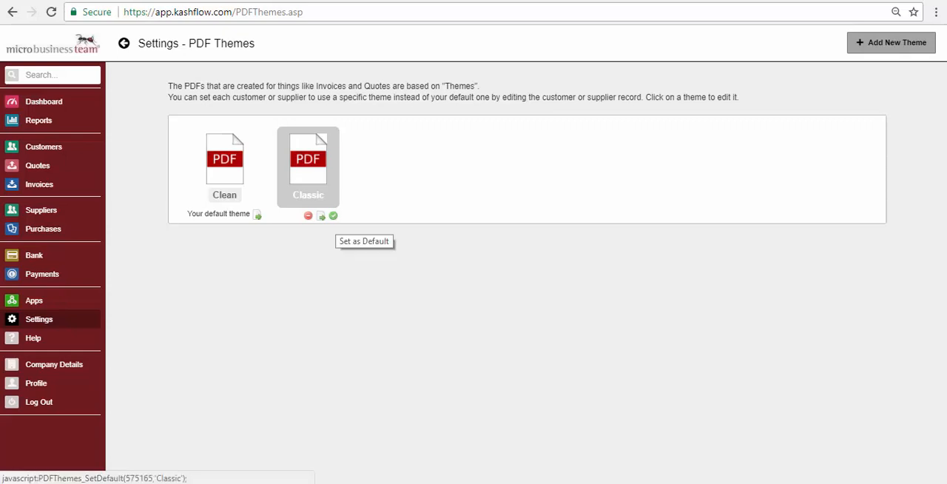
left_click(333, 216)
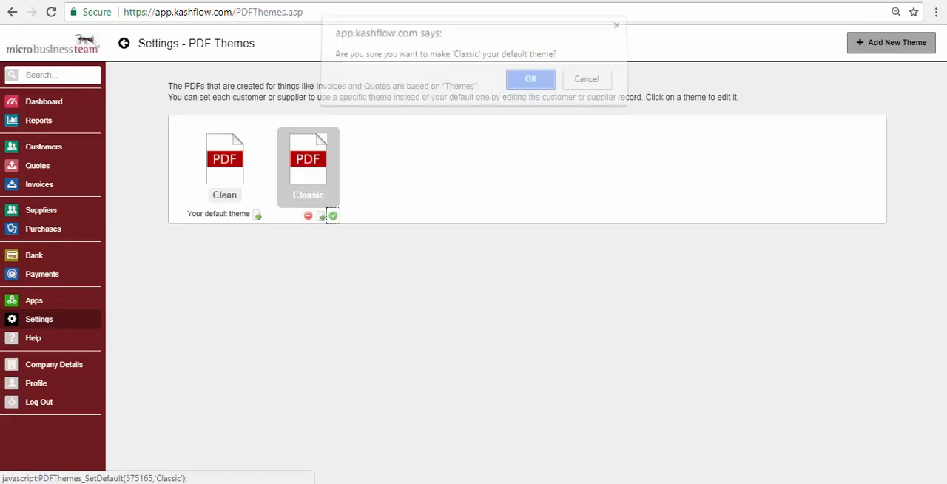
left_click(531, 87)
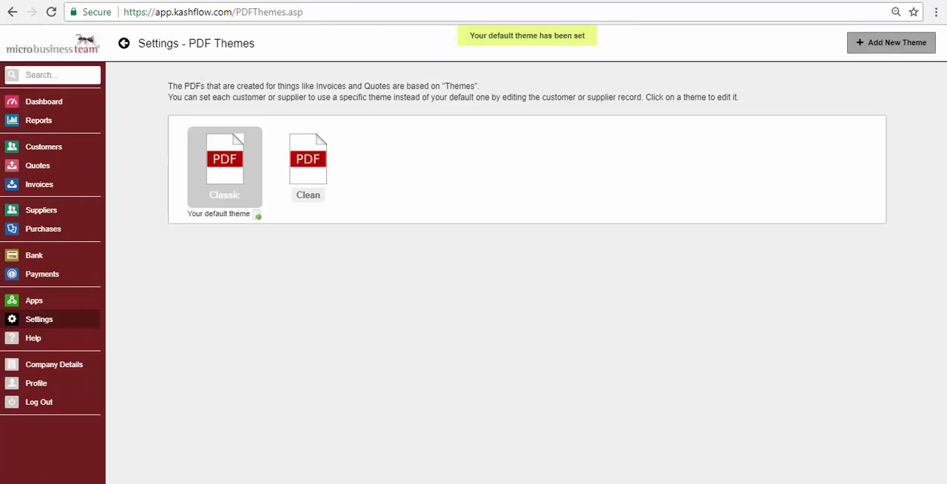
- Open the Classic theme for editing and set its title size to 21pt
left_click(225, 163)
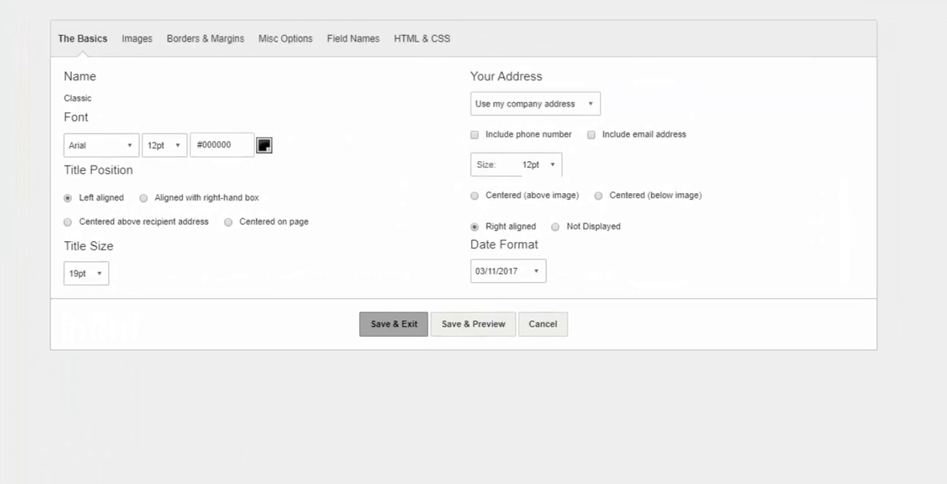
left_click(101, 146)
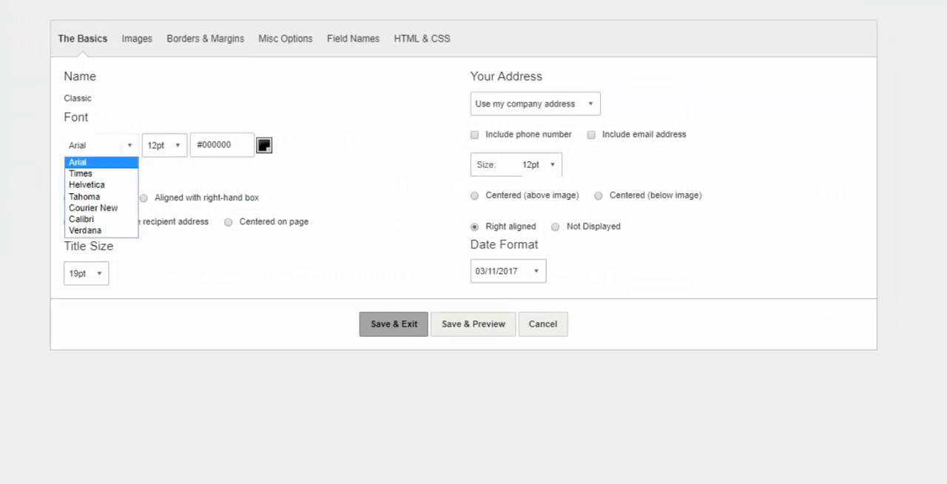
left_click(101, 146)
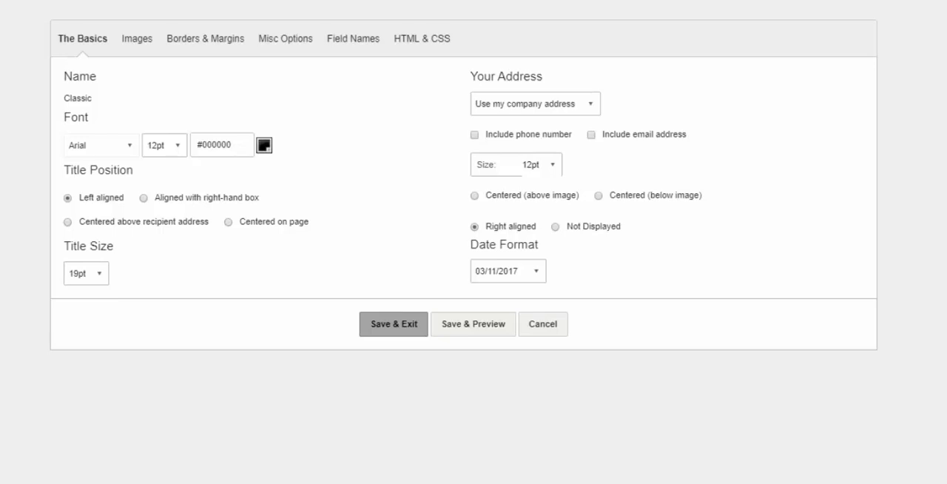
left_click(86, 273)
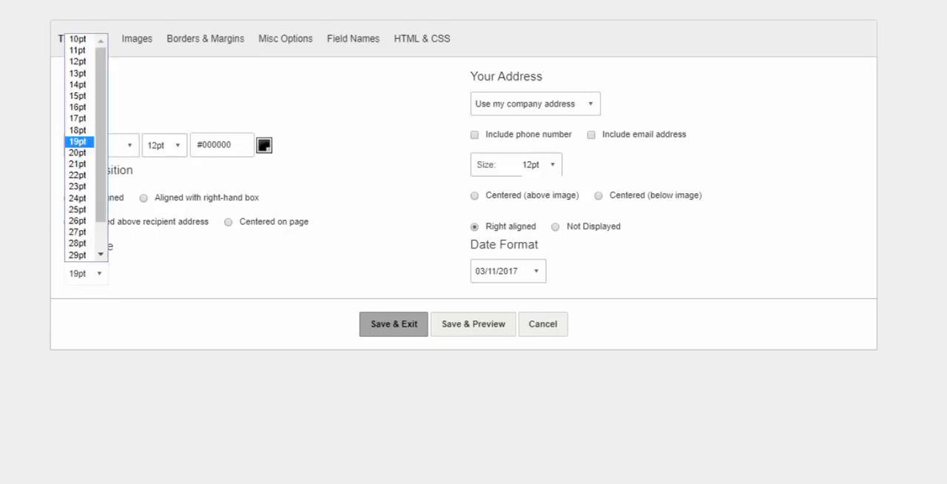
left_click(78, 165)
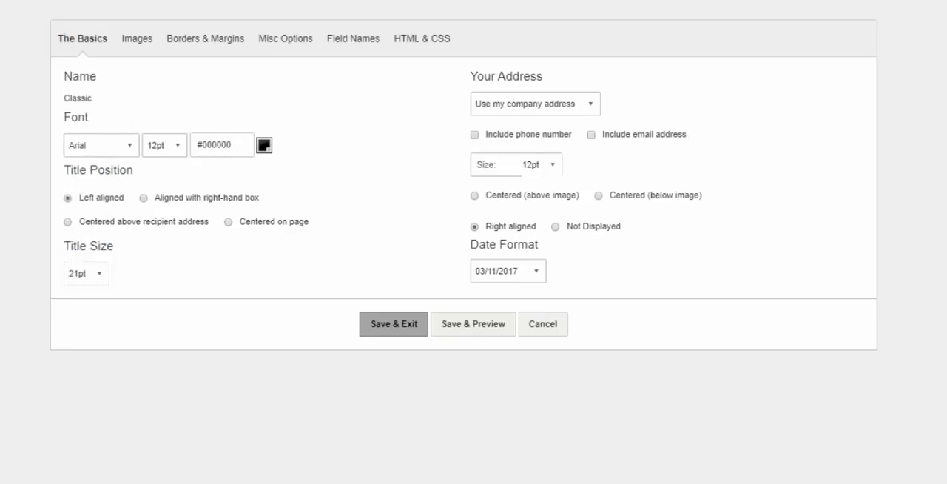
- Include the phone number and email address with the company address in the Classic theme
left_click(535, 103)
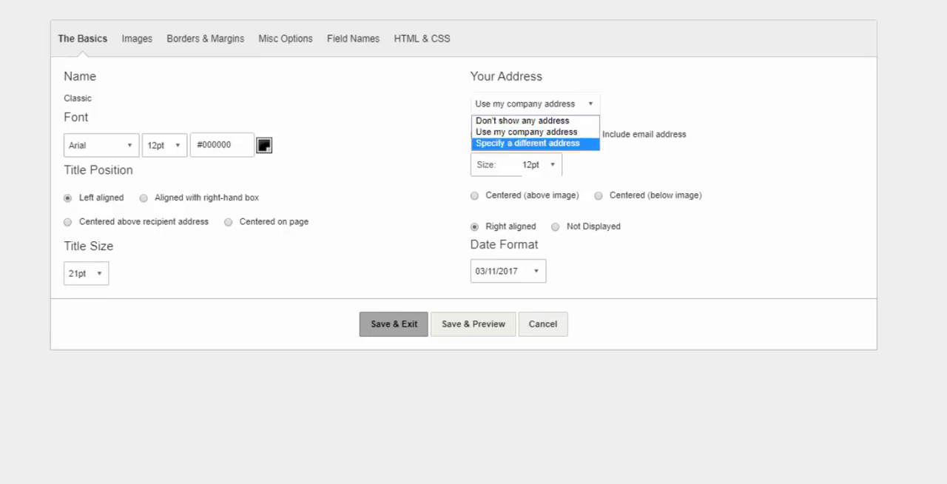
left_click(535, 103)
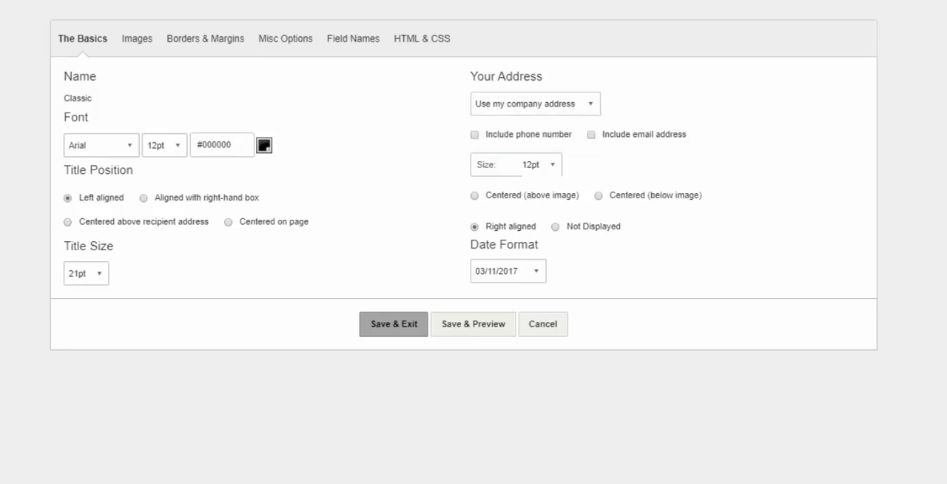
left_click(475, 135)
left_click(592, 135)
left_click(508, 271)
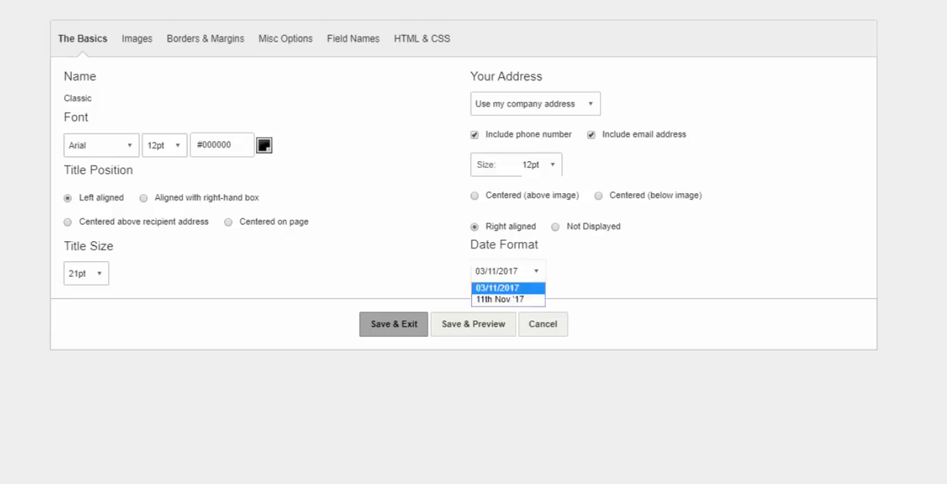
key("Escape")
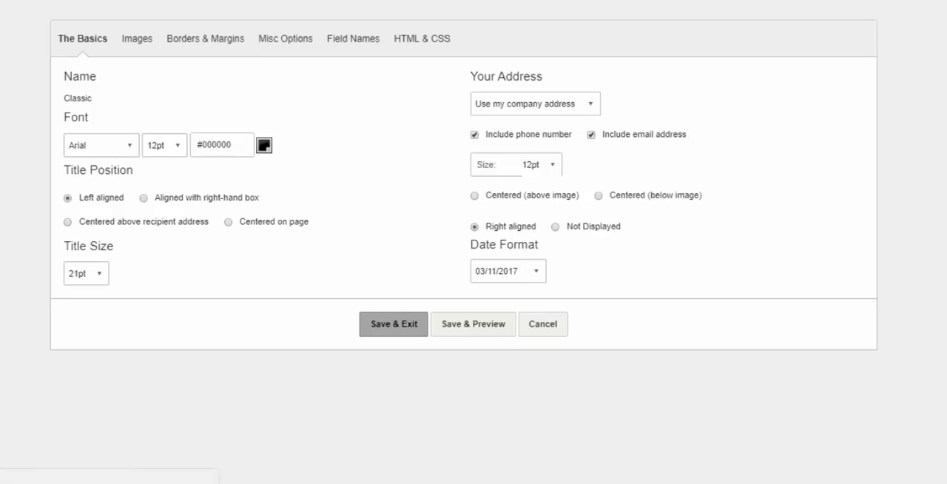
- Save the theme's basic settings and preview them on Invoice #1, checking the whole page
left_click(474, 324)
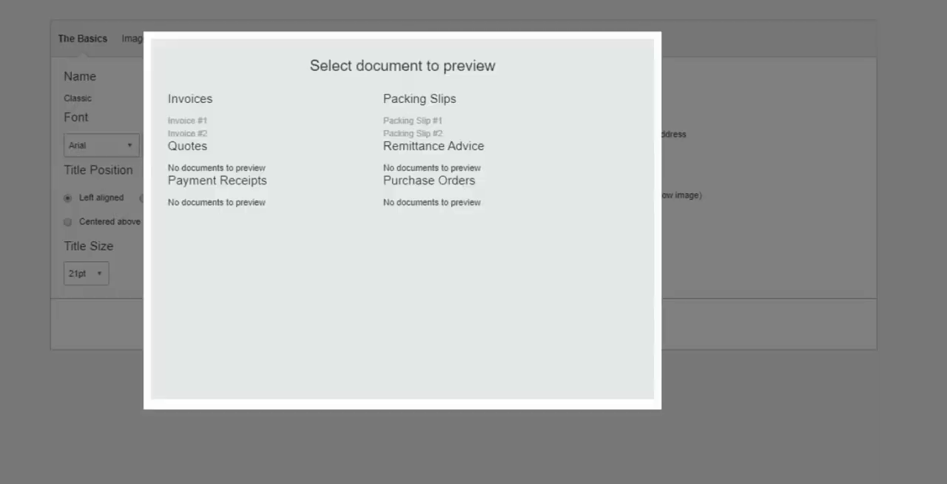
left_click(187, 120)
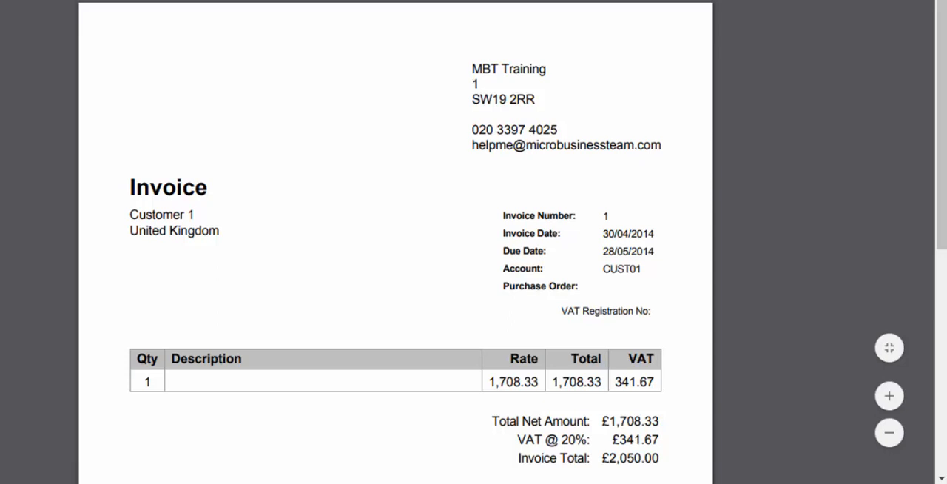
scroll(395, 242, "down", 1)
scroll(396, 242, "down", 4)
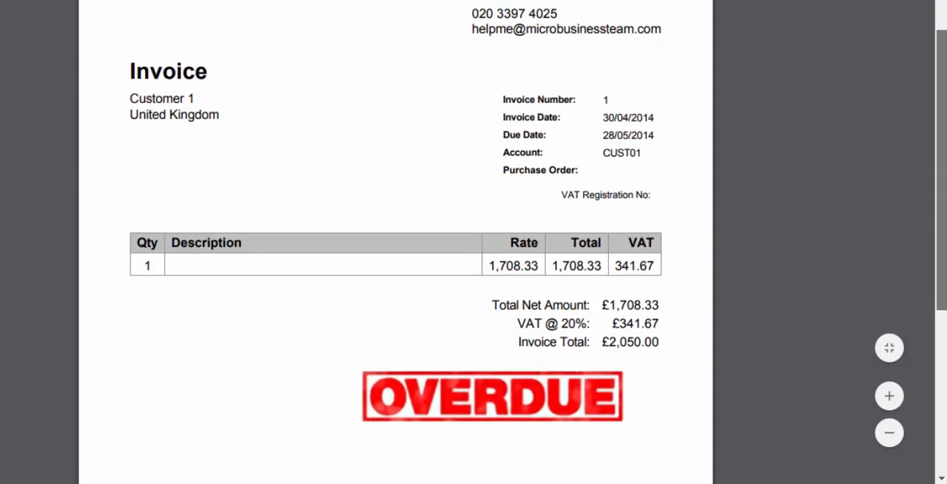
scroll(396, 242, "up", 3)
scroll(396, 242, "up", 1)
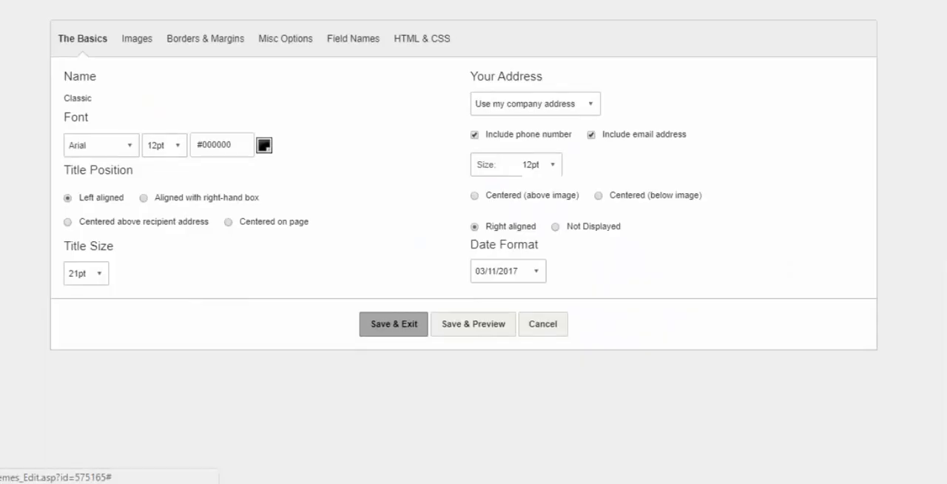
- Include a left-aligned logo on the theme's documents, uploading the mbt_logo_tax PNG file from the Invoice Templates folder
left_click(136, 38)
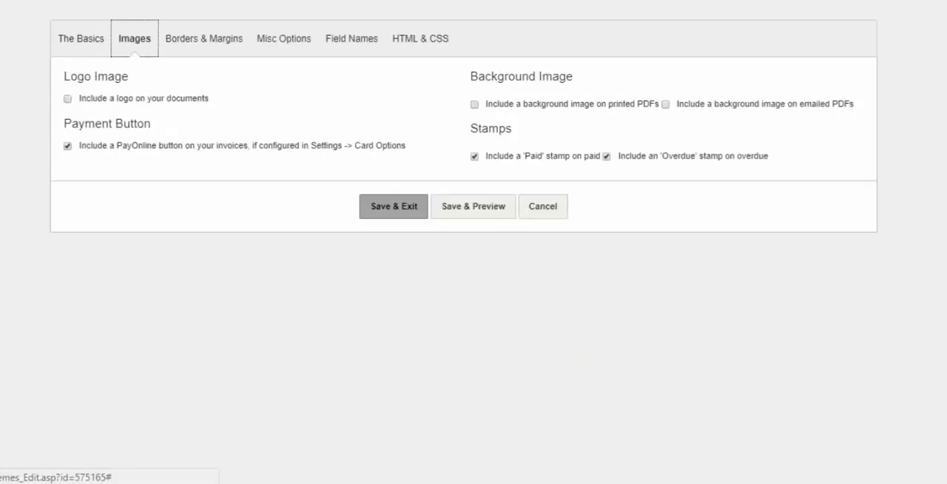
left_click(68, 99)
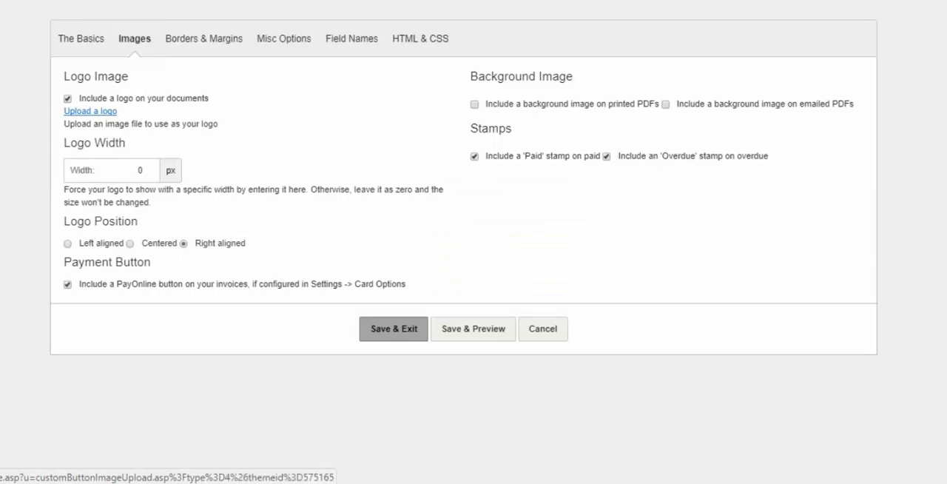
left_click(90, 111)
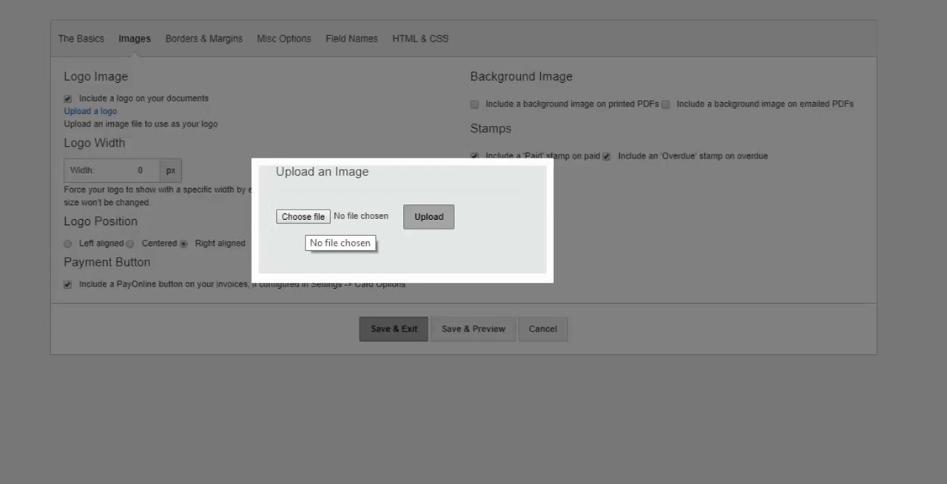
left_click(303, 217)
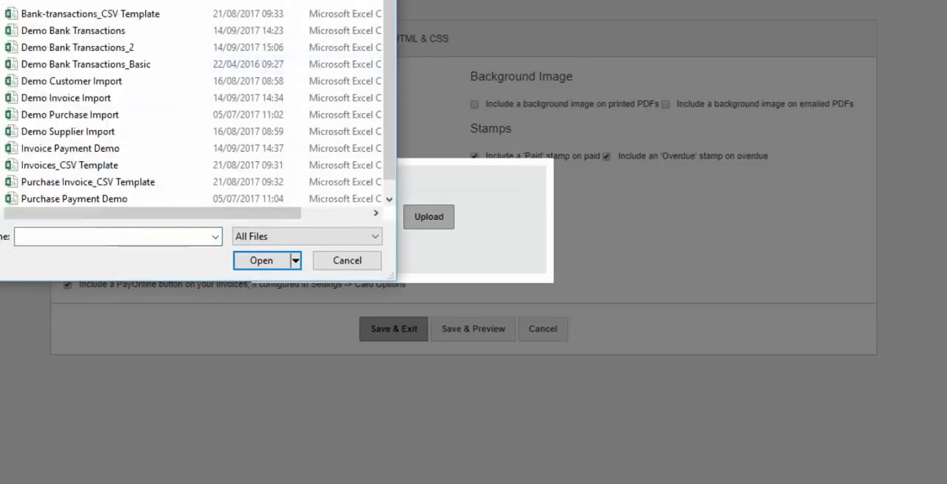
scroll(192, 104, "up", 5)
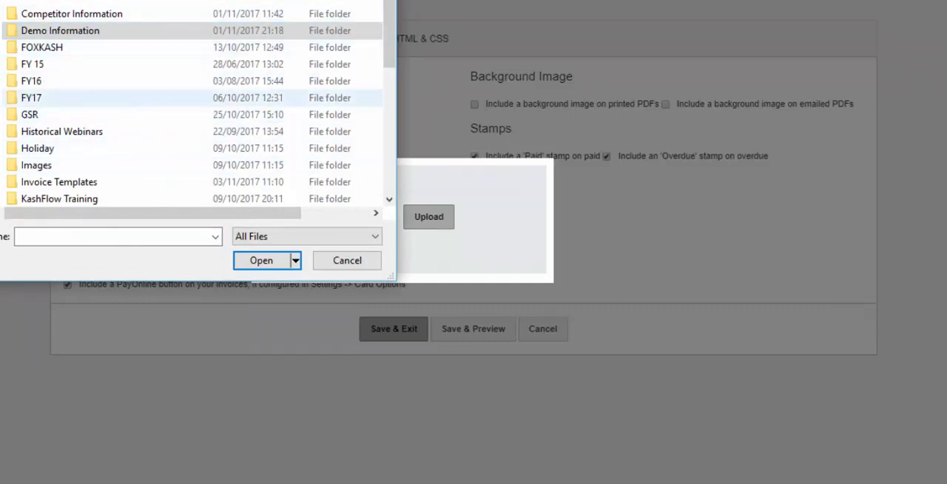
scroll(222, 37, "down", 4)
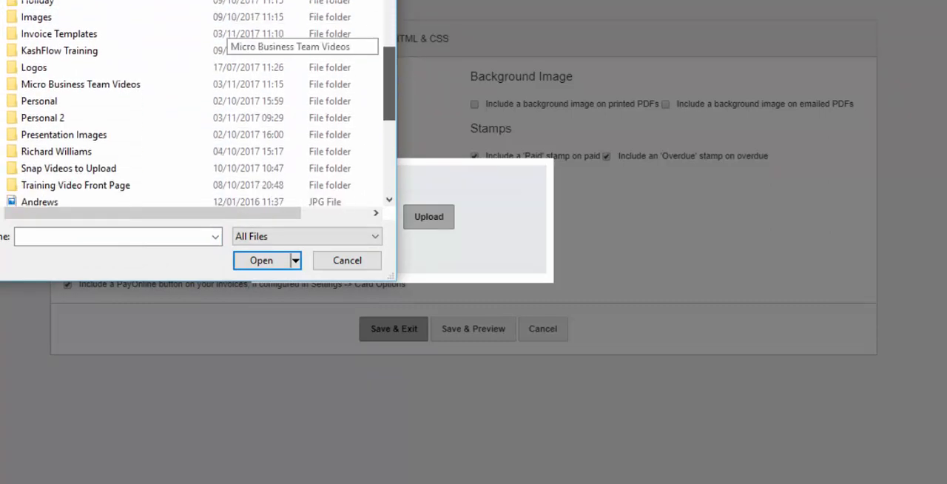
scroll(223, 37, "up", 2)
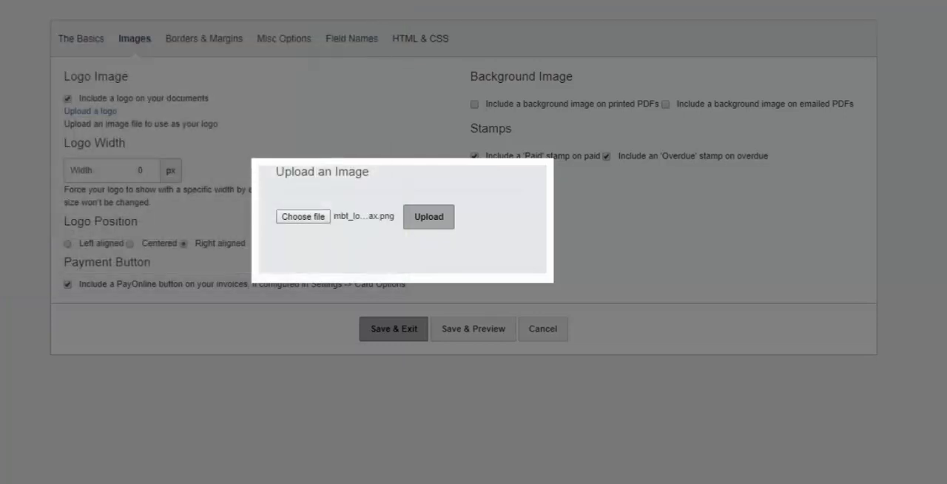
left_click(429, 217)
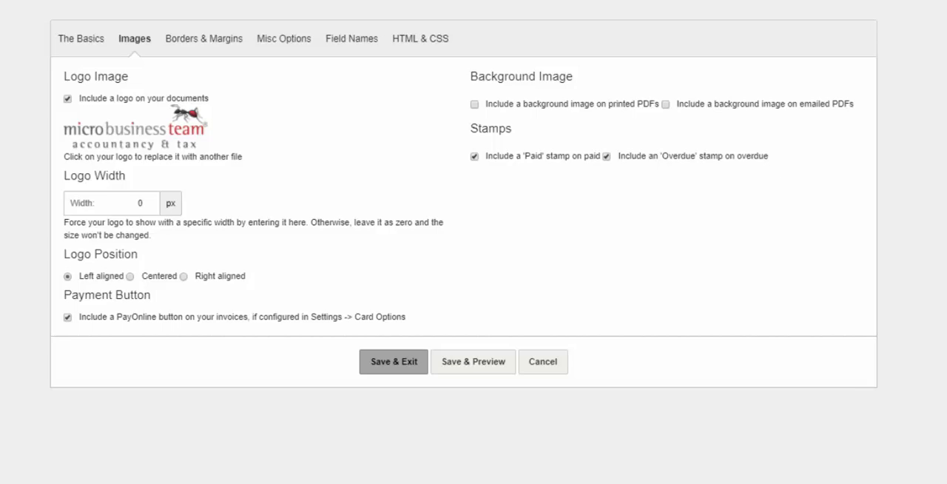
- Save the theme with its logo and preview Invoice #1 again
left_click(474, 362)
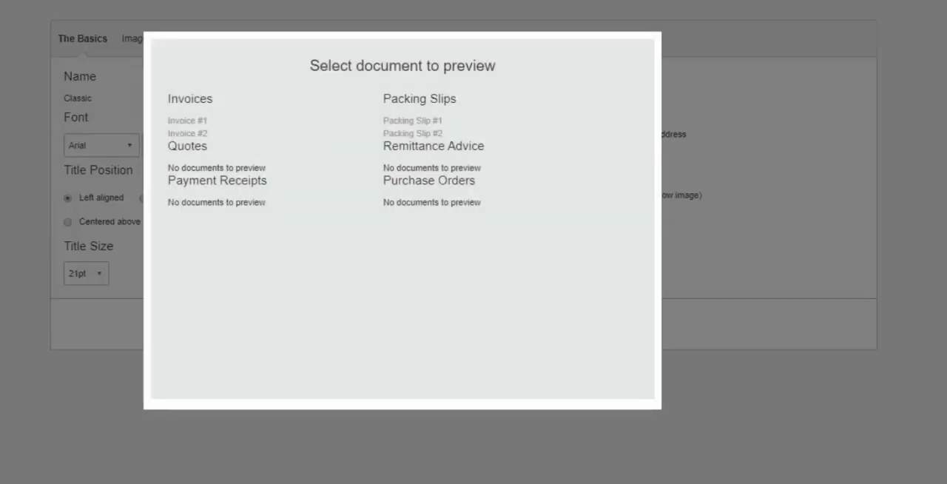
left_click(185, 120)
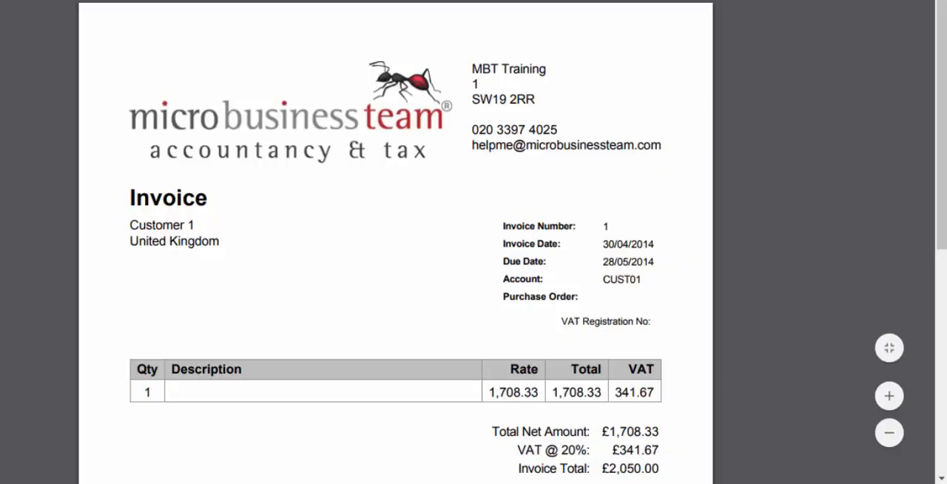
mouse_move(941, 134)
left_mouse_down()
mouse_move(941, 187)
mouse_move(942, 133)
left_mouse_up()
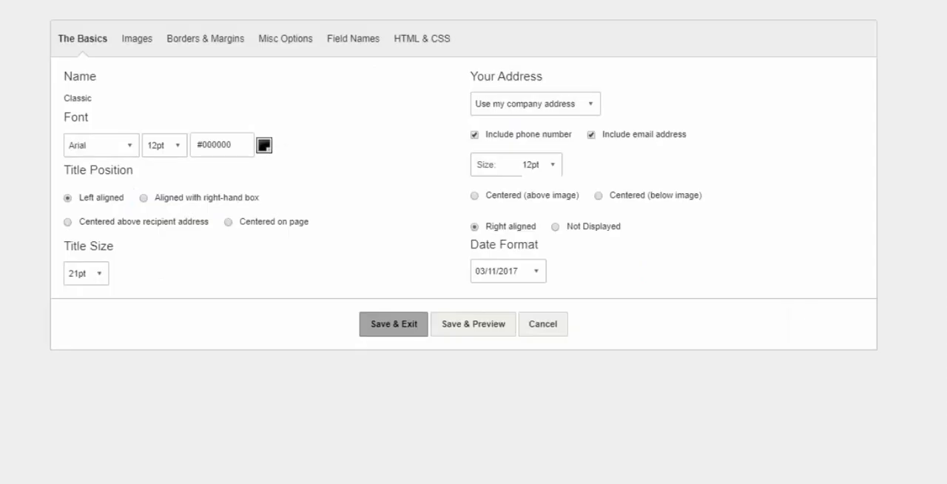
- Turn off the 'Overdue' and 'Paid' stamps and the logo in the theme's image settings
left_click(136, 38)
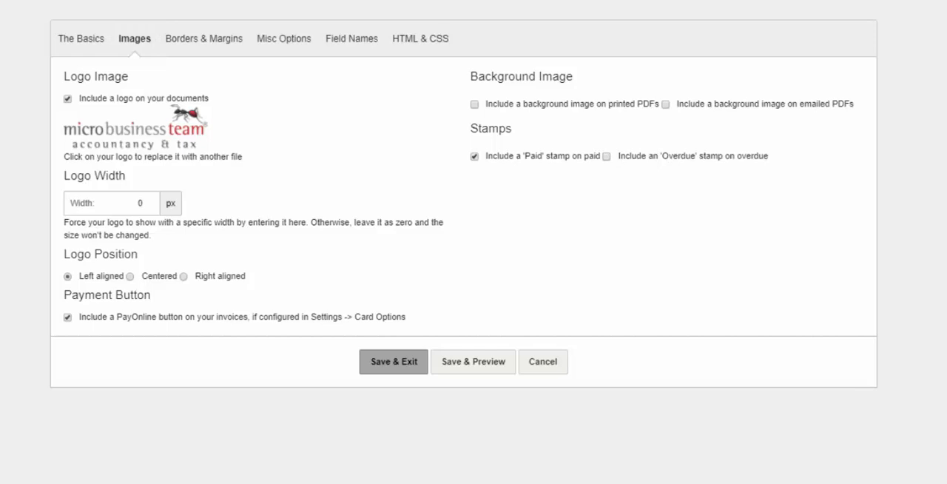
left_click(475, 156)
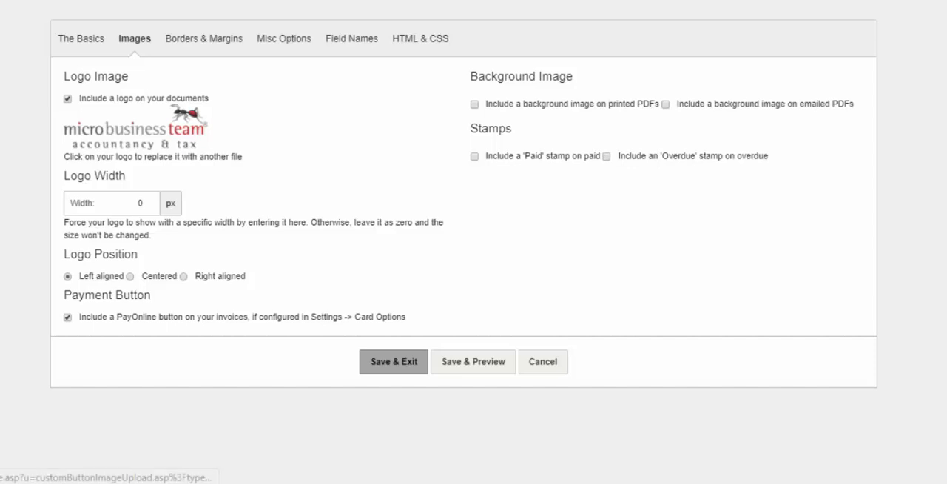
left_click(67, 98)
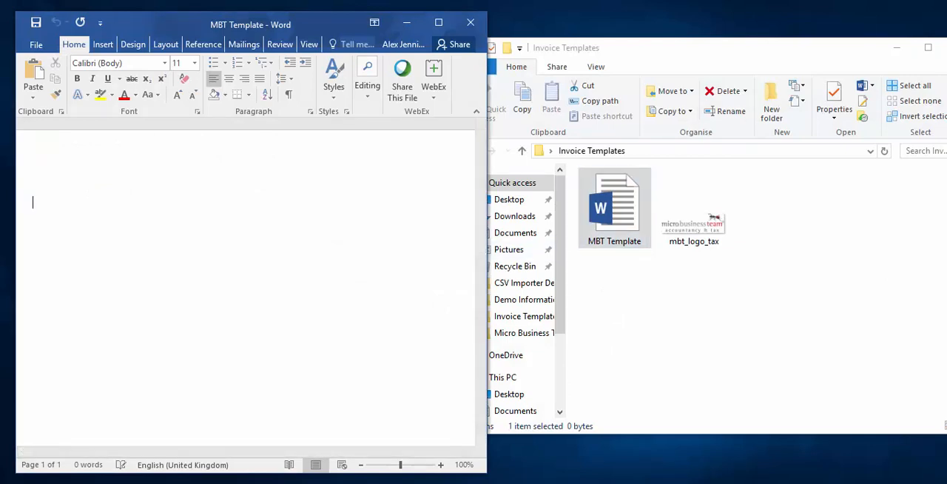
- Switch to Word, insert the mbt_logo_tax image into the MBT Template document and widen the document window
left_click_drag(694, 213, 207, 233)
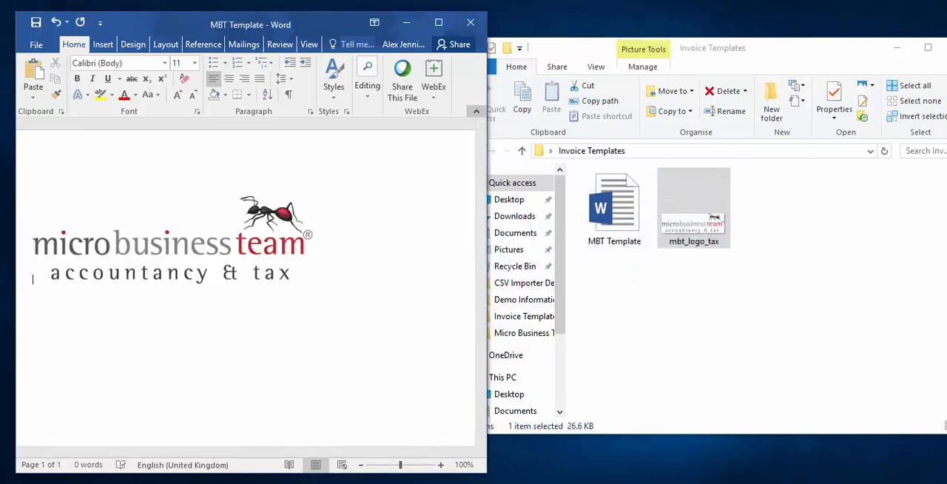
left_click_drag(486, 134, 774, 134)
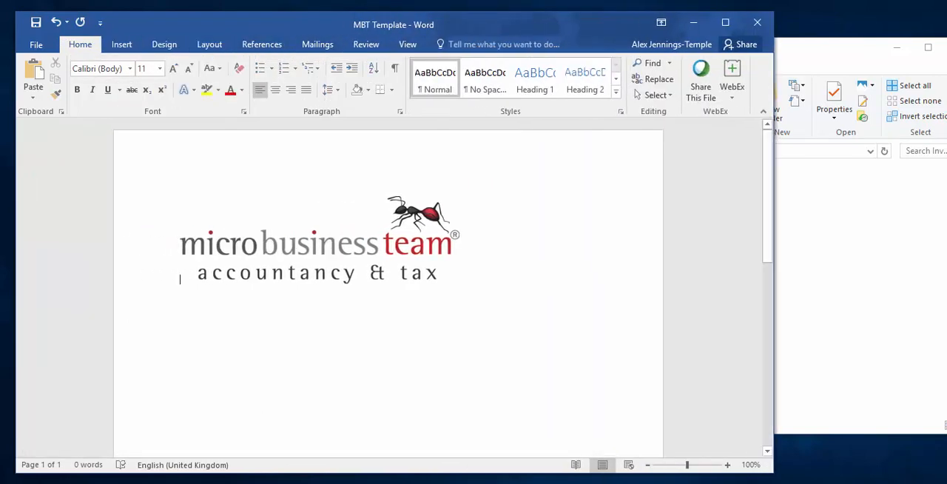
- Shrink the micro business team logo proportionally to about three quarters of its width and justify its paragraph
left_click(320, 241)
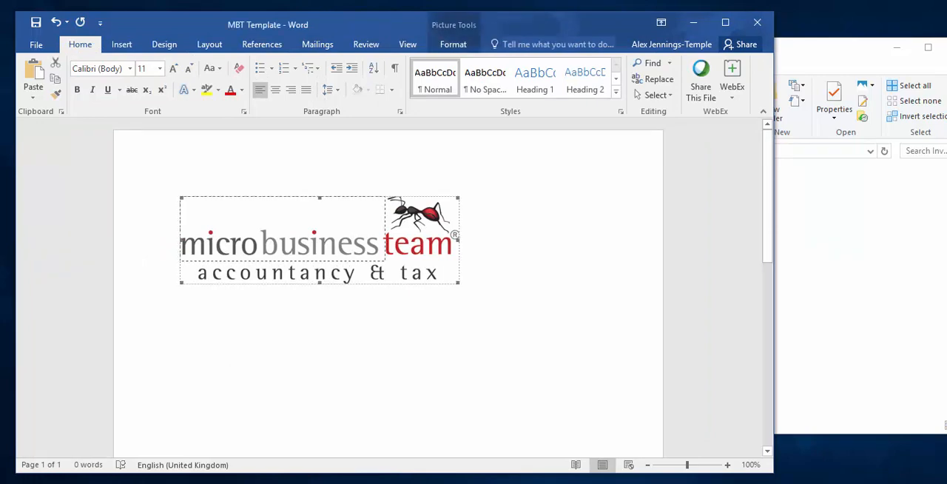
left_click_drag(459, 283, 384, 259)
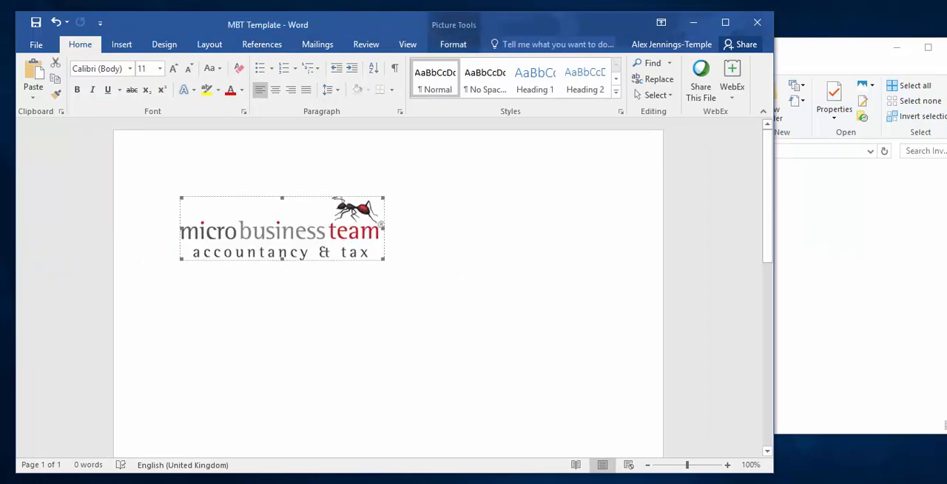
left_click(180, 256)
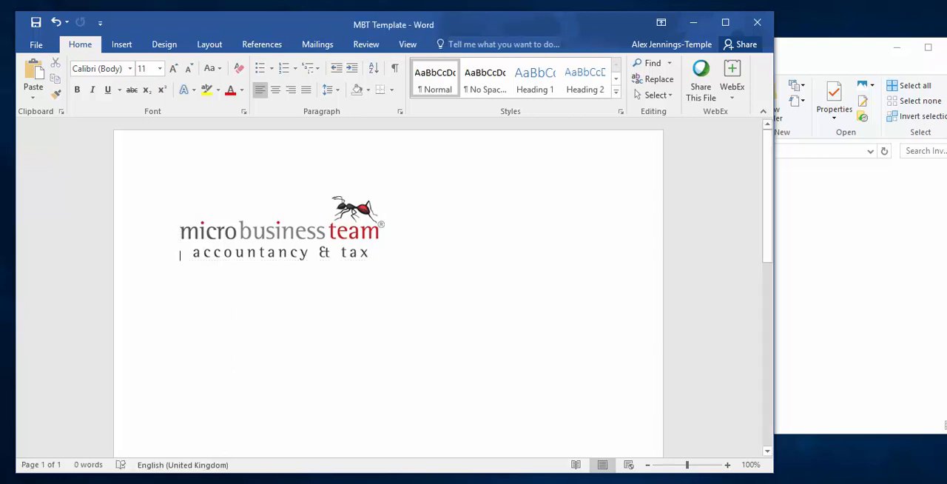
left_click(306, 89)
left_click(296, 229)
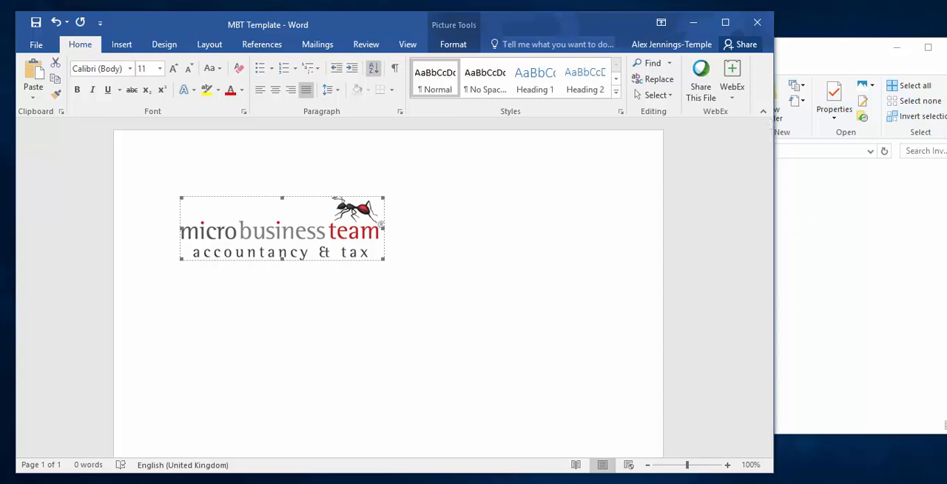
- Give the page a light grey page colour and add a ½ pt box border around the whole document
left_click(164, 44)
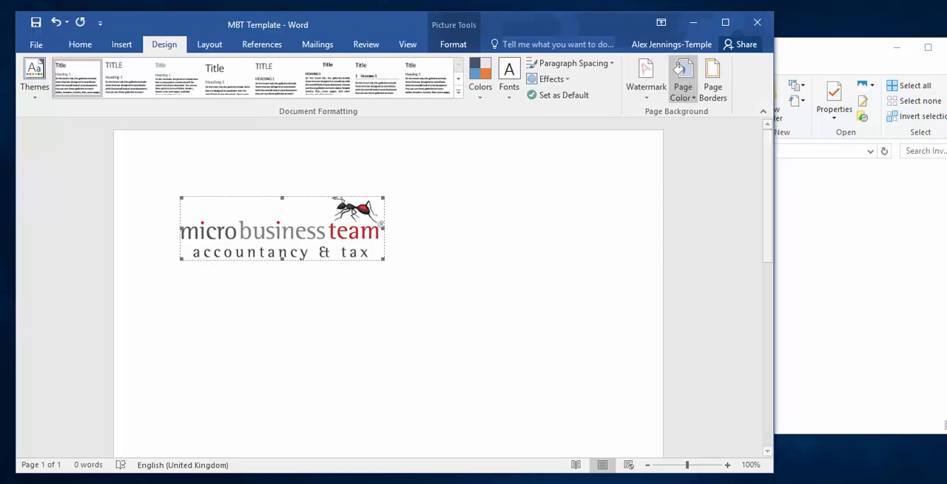
left_click(683, 82)
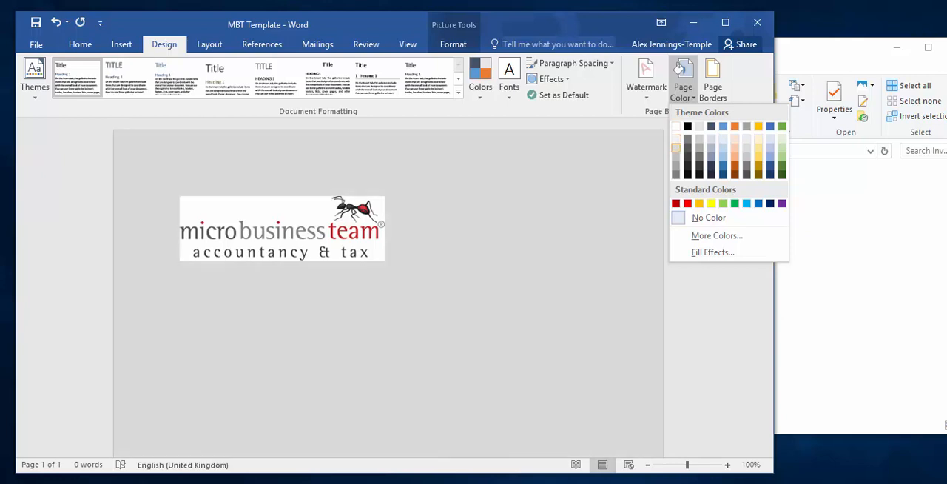
left_click(676, 150)
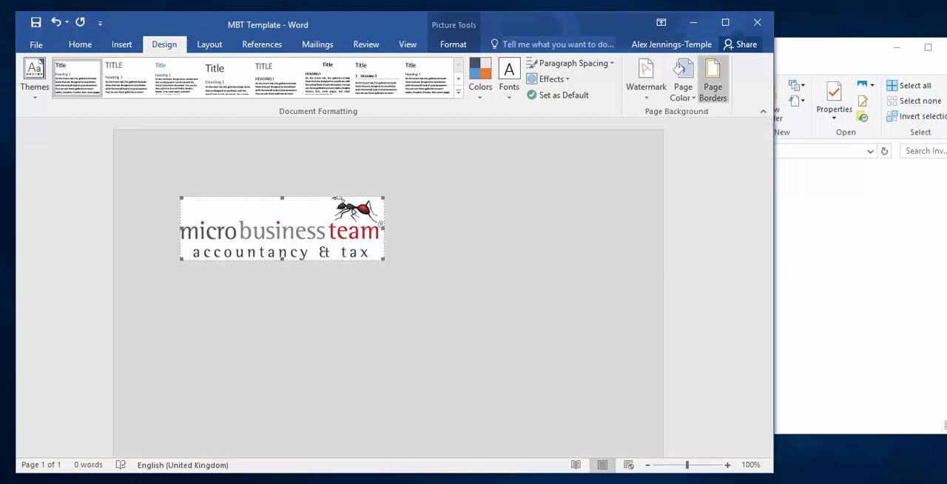
left_click(713, 83)
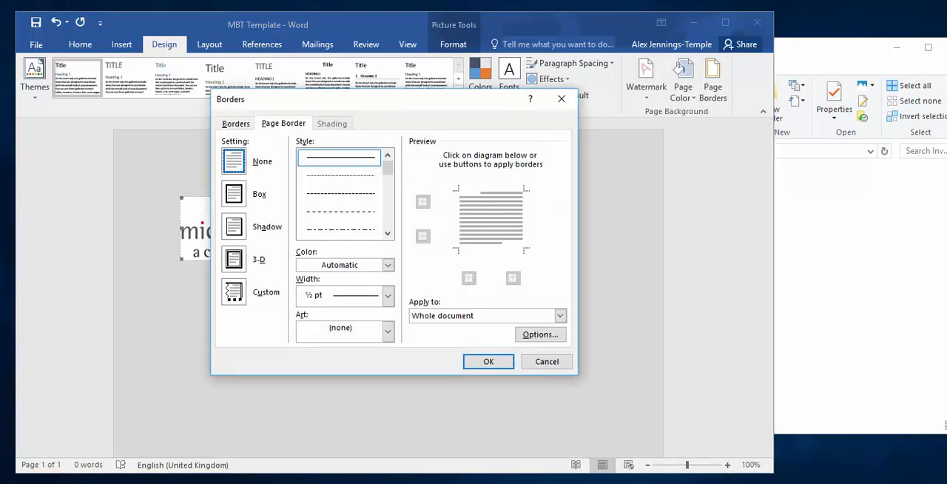
left_click(234, 194)
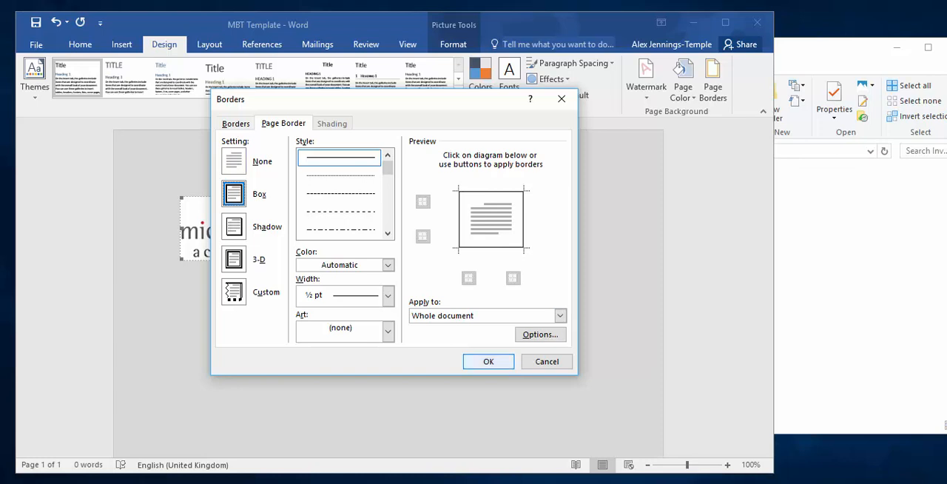
key("Return")
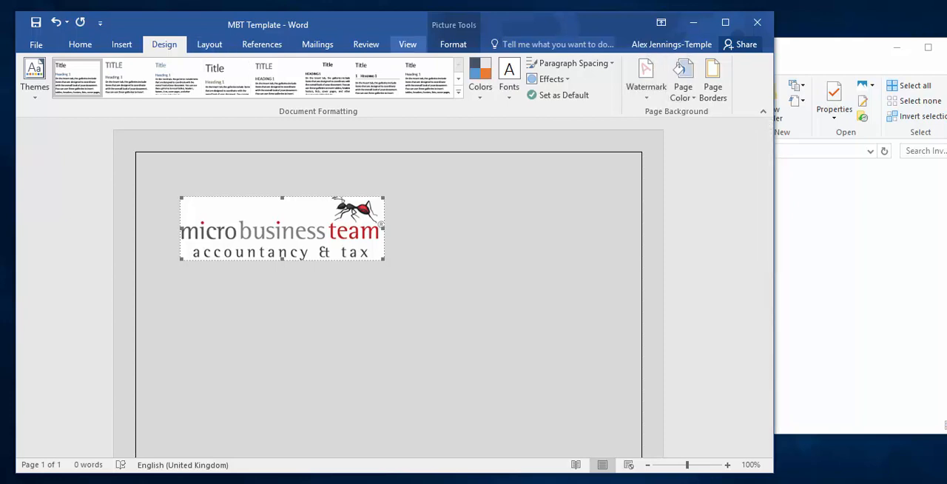
- Position the logo at the top left of the page with text wrapping and check the page layout
left_click(209, 43)
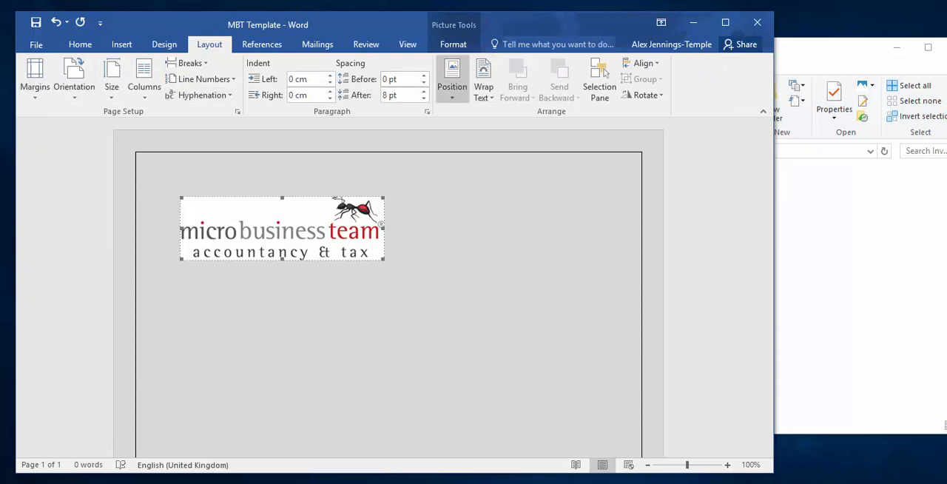
left_click(452, 78)
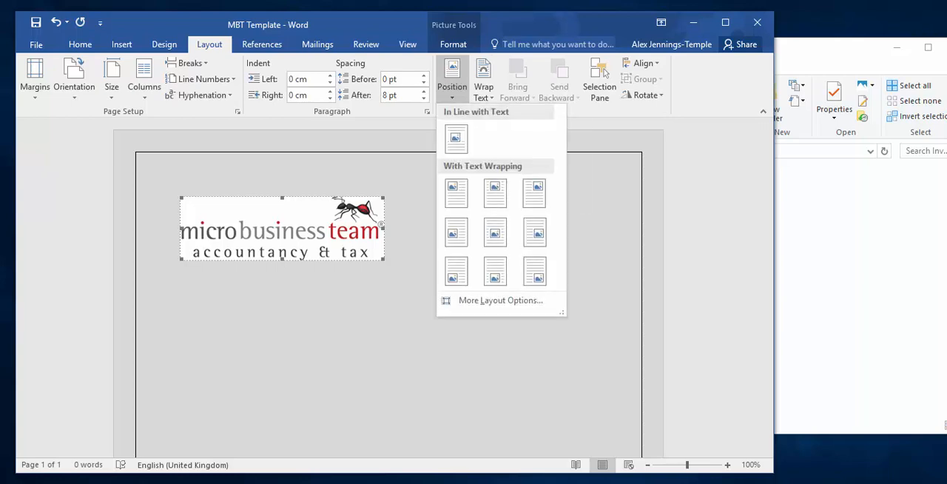
left_click(456, 193)
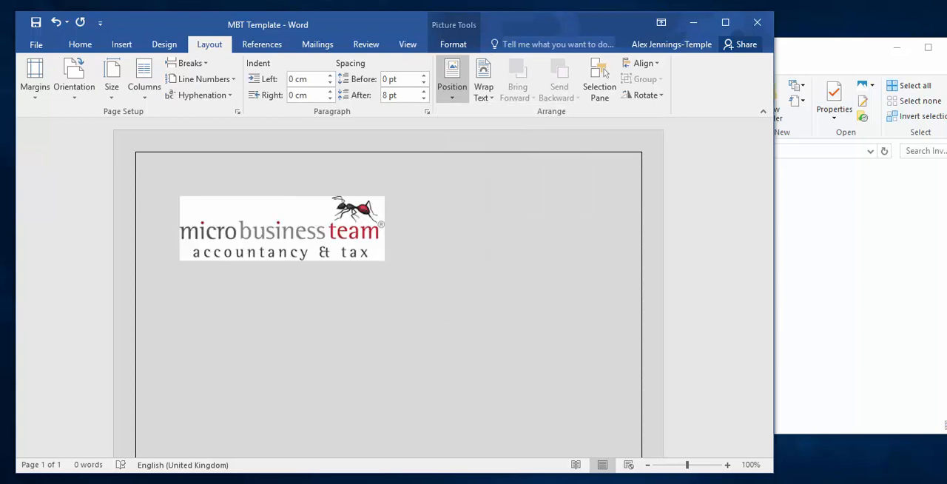
left_click(393, 204)
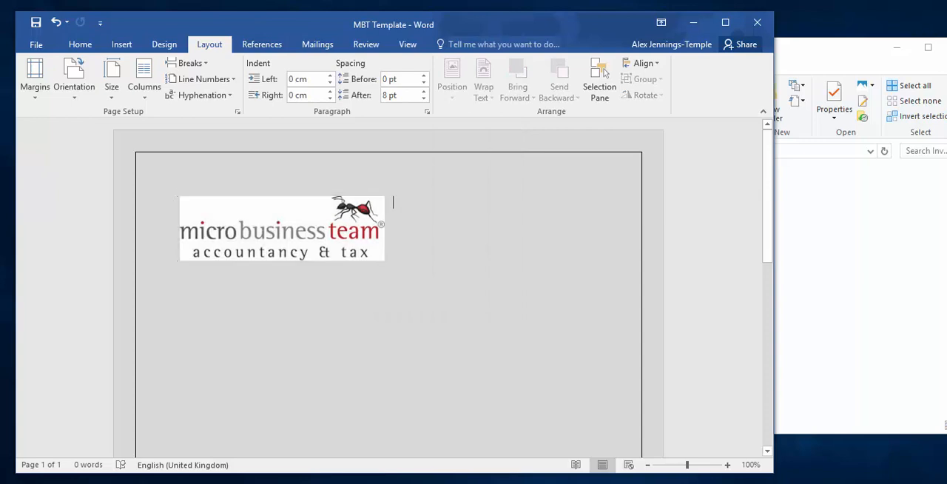
scroll(389, 296, "down", 3)
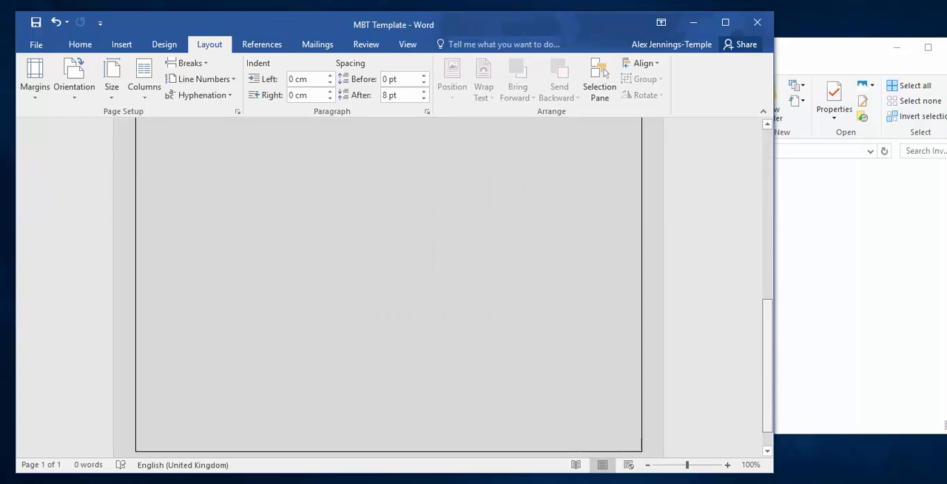
scroll(389, 296, "up", 3)
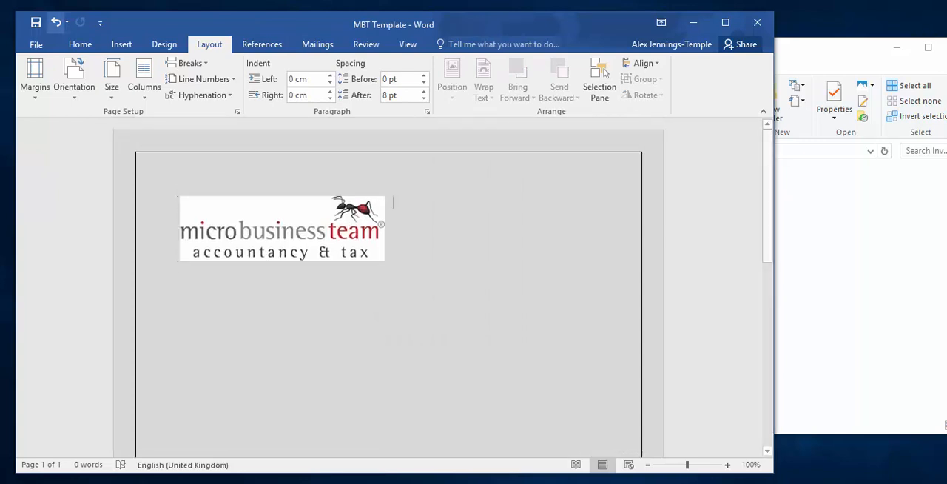
- Save the letterhead as a PDF named MBT Template in the Invoice Templates folder and close the published PDF
left_click(35, 45)
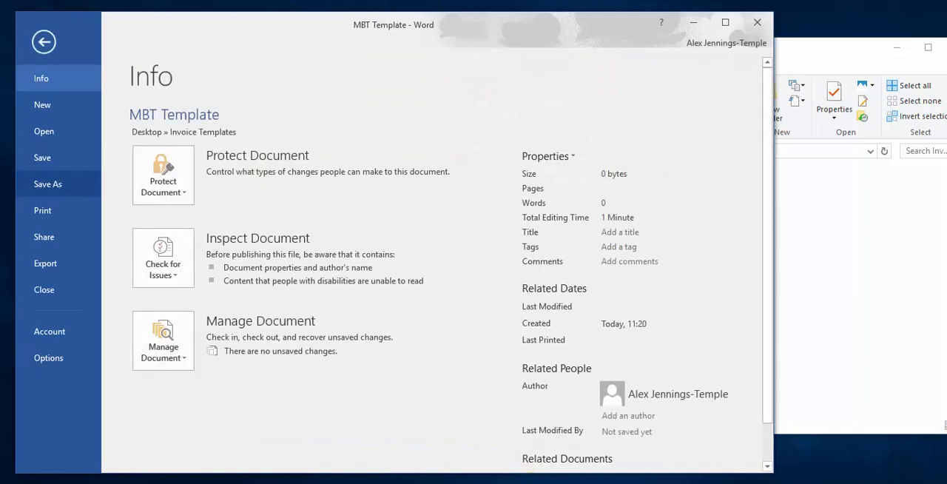
left_click(48, 184)
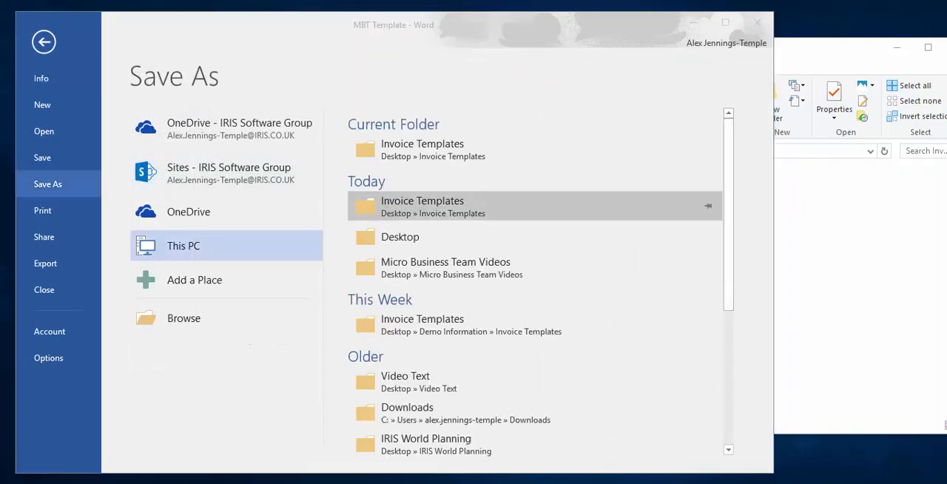
left_click(422, 205)
left_click(294, 267)
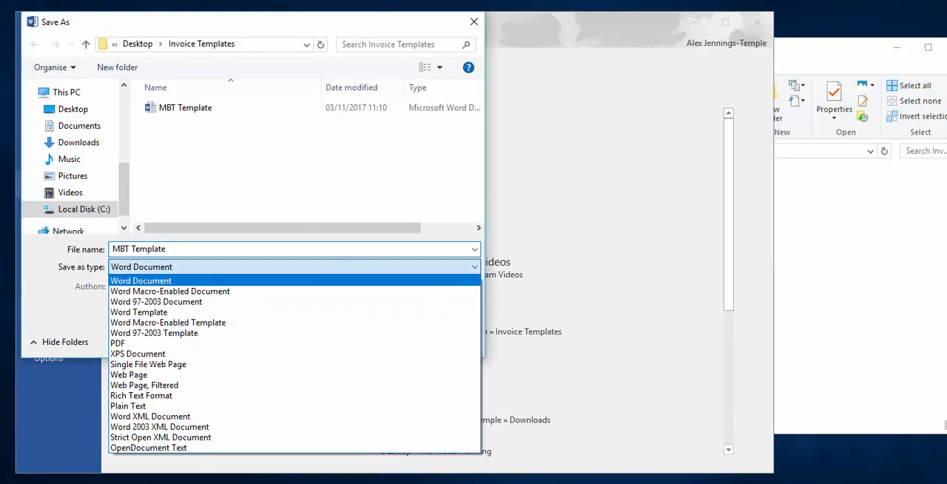
left_click(148, 343)
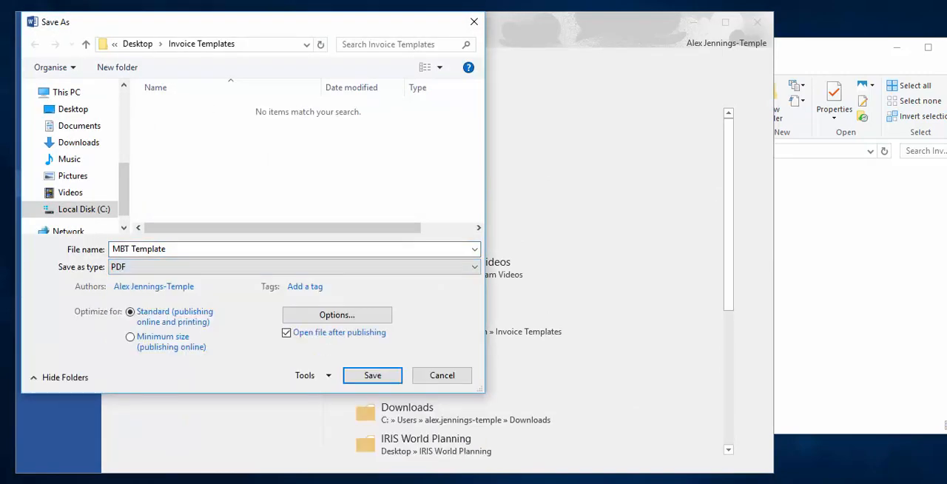
left_click(372, 375)
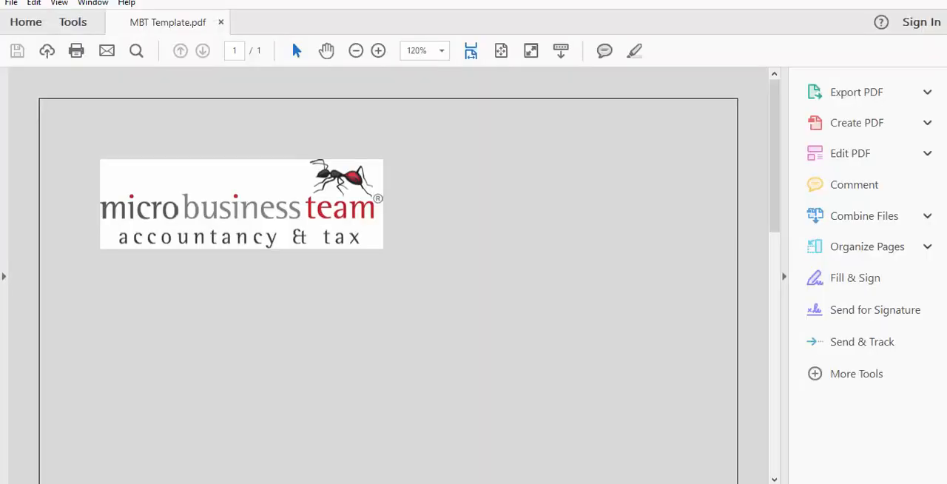
key("alt+F4")
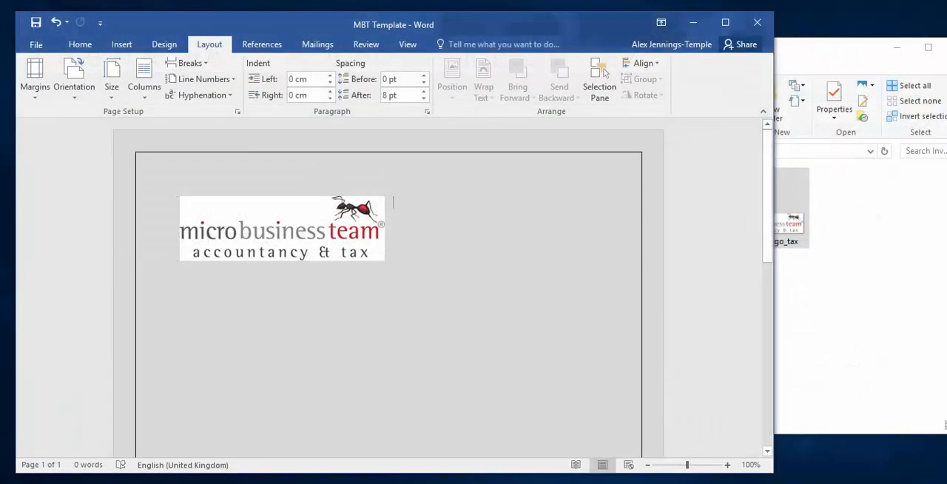
- Close the Word document without saving its changes and select the MBT Template PDF in the Invoice Templates folder
left_click(757, 22)
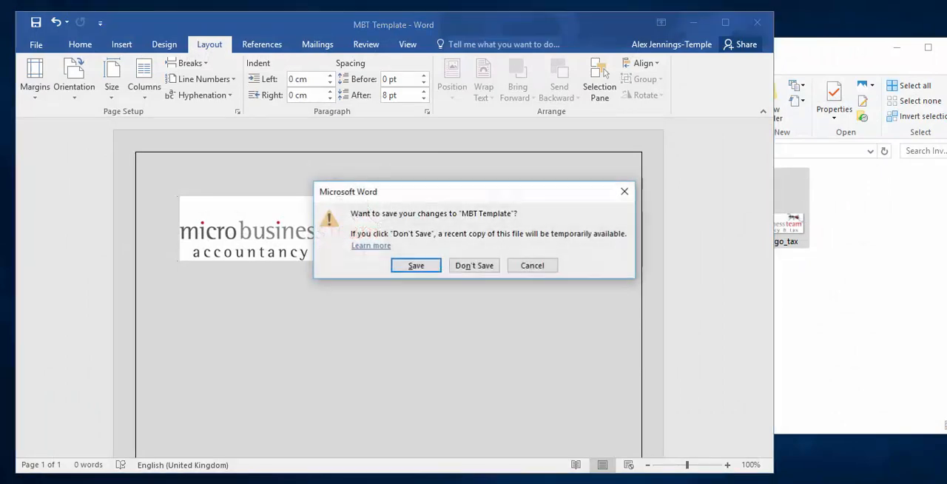
left_click(475, 264)
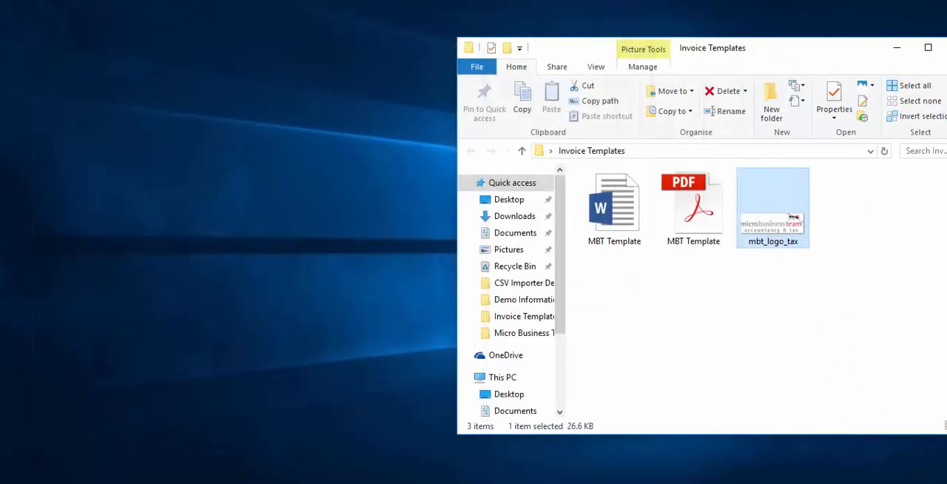
left_click(694, 207)
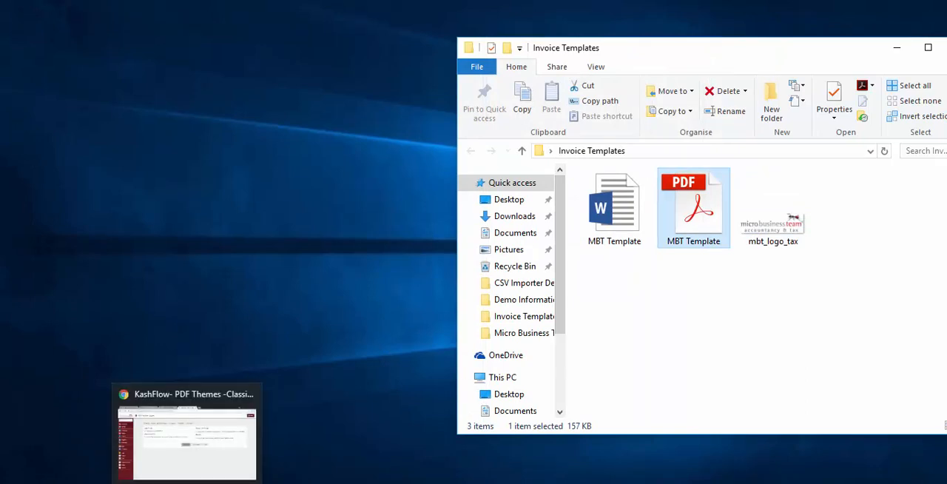
- Switch to Chrome and search Google for "pdf to jpg converter" in a new tab
left_click(187, 483)
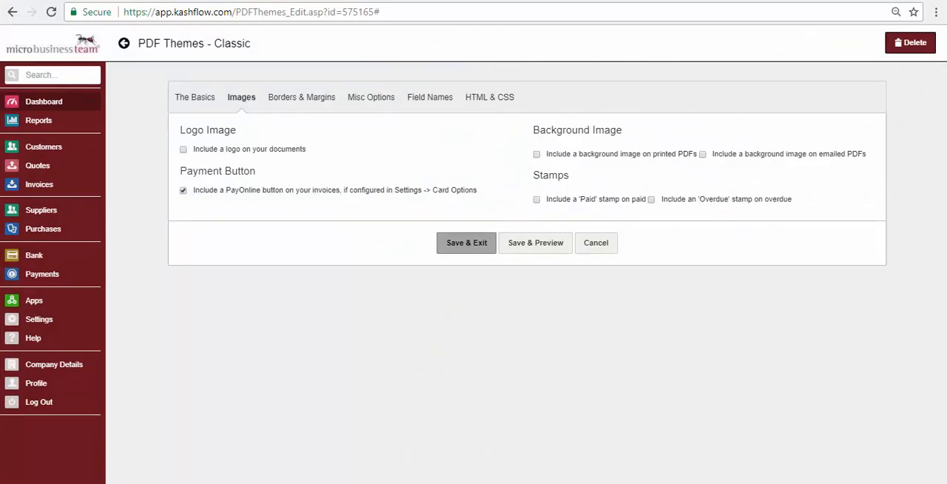
key("ctrl+t")
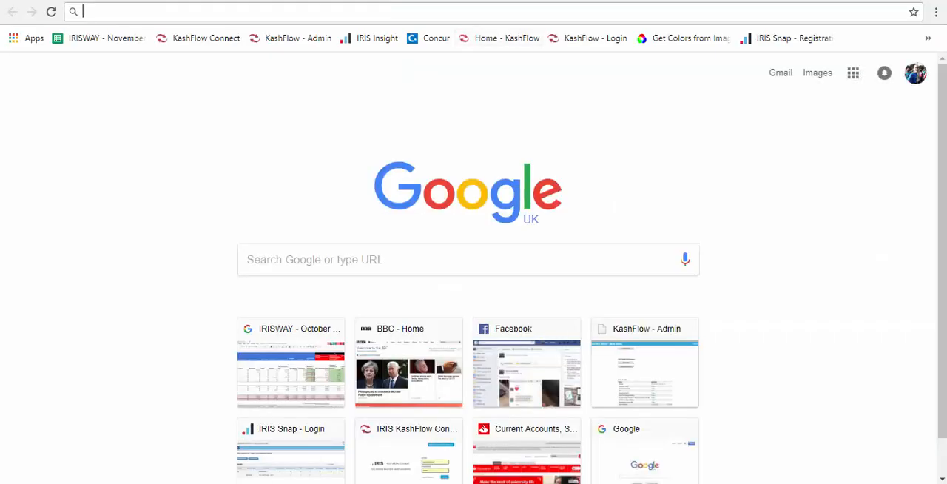
type("p")
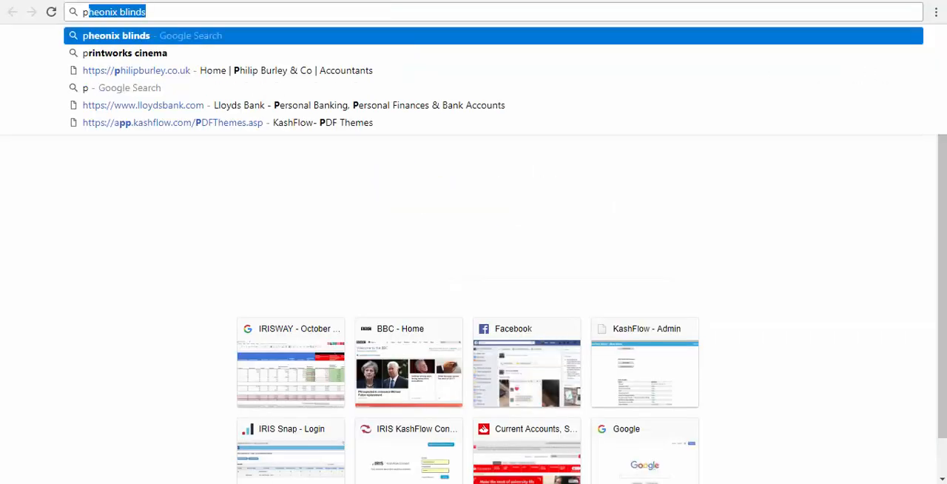
type("df to jep")
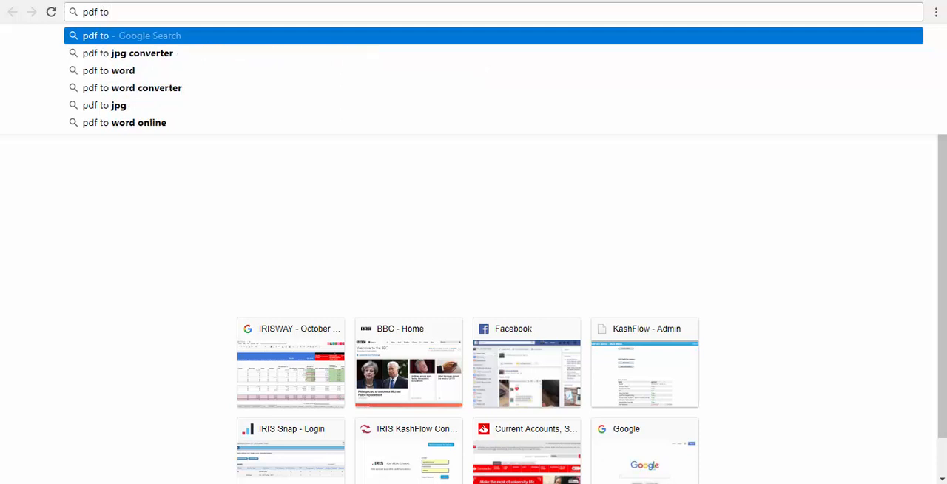
key("BackSpace")
key("BackSpace")
type("pe")
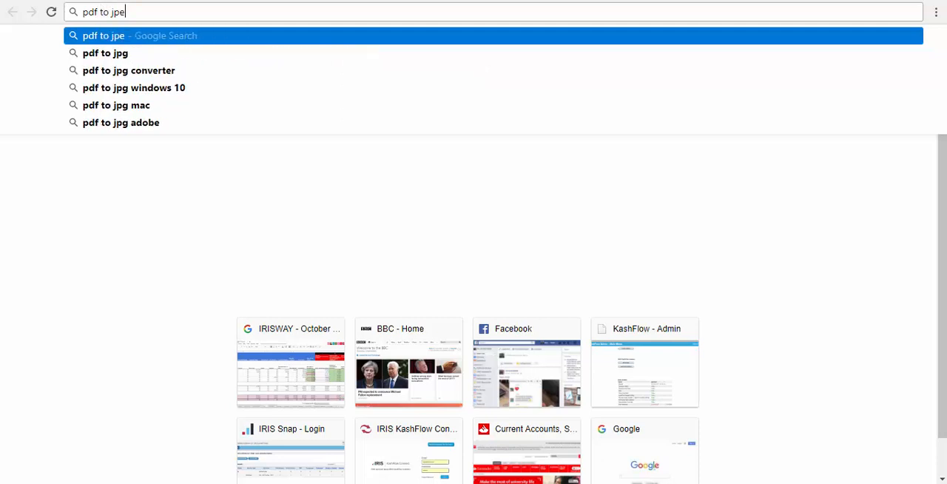
type("g")
left_click(125, 70)
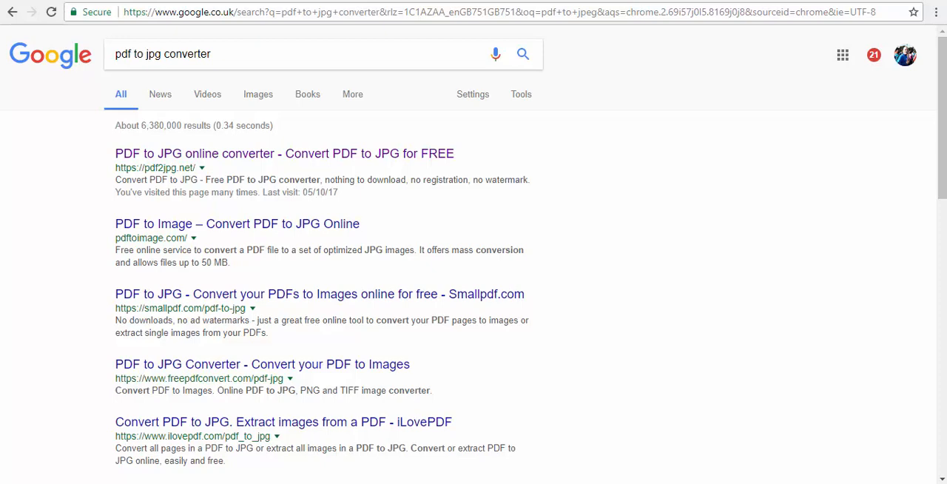
- Open the pdf2jpg.net converter and choose the MBT Template PDF as the file for conversion
left_click(284, 153)
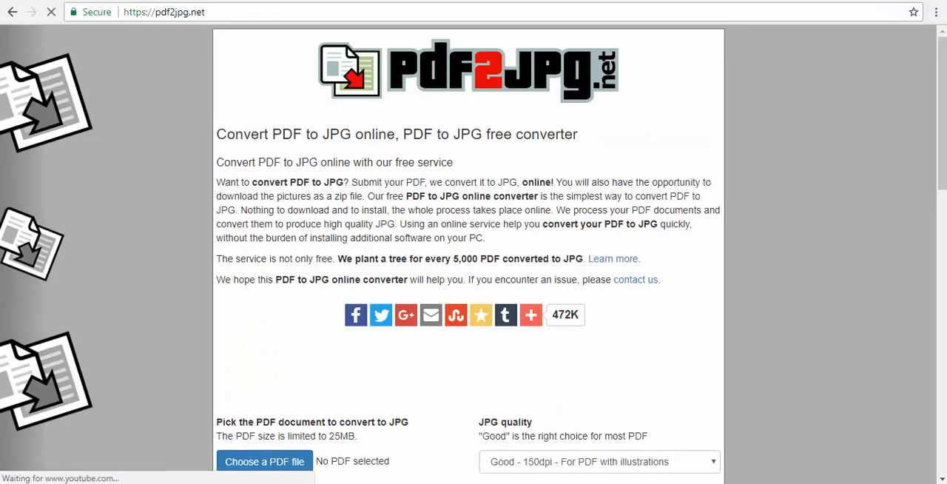
scroll(474, 252, "down", 2)
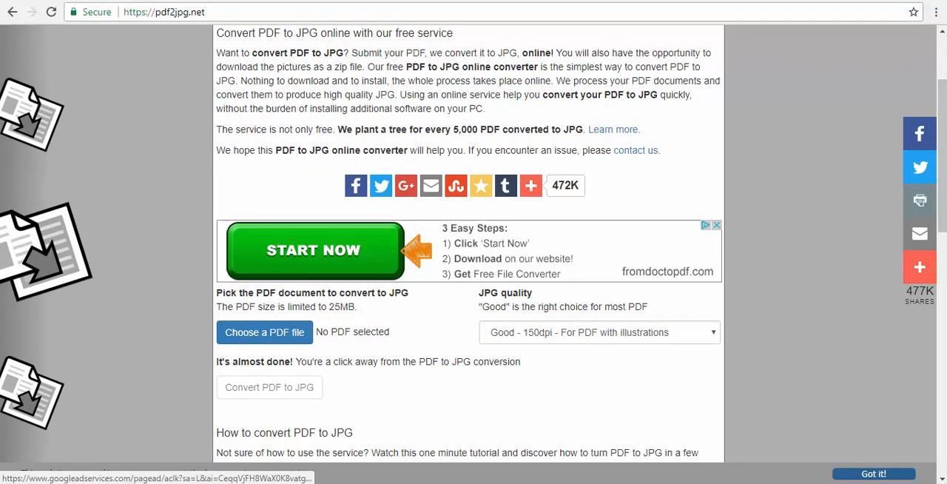
left_click(264, 332)
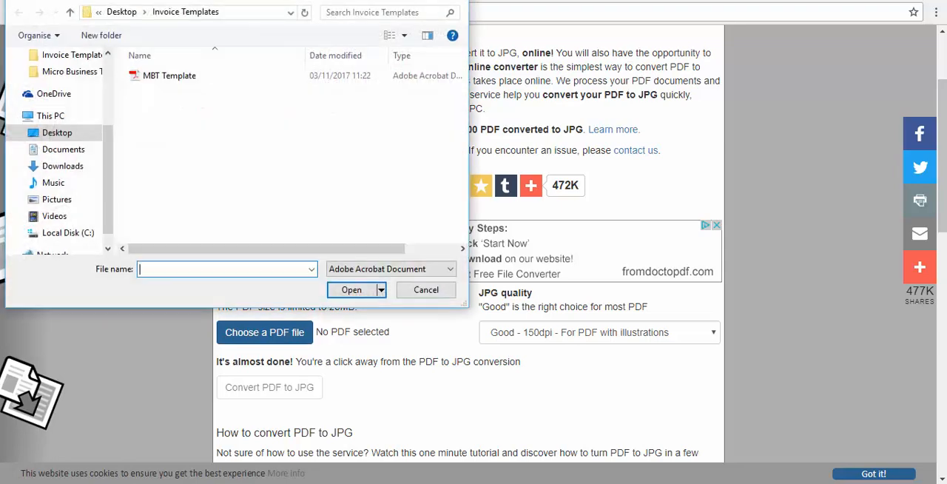
double_click(169, 76)
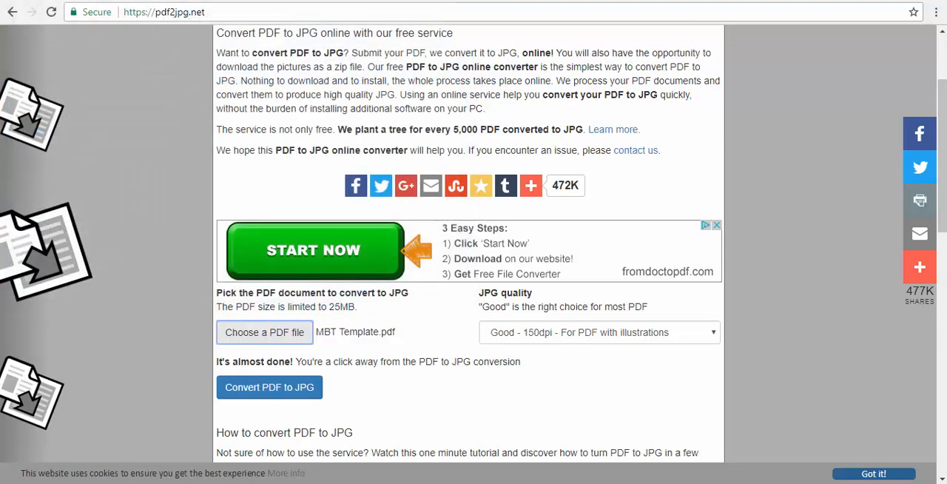
- Convert the PDF to JPG at Excellent - 300dpi quality and download the pictures as a ZIP file
left_click(599, 332)
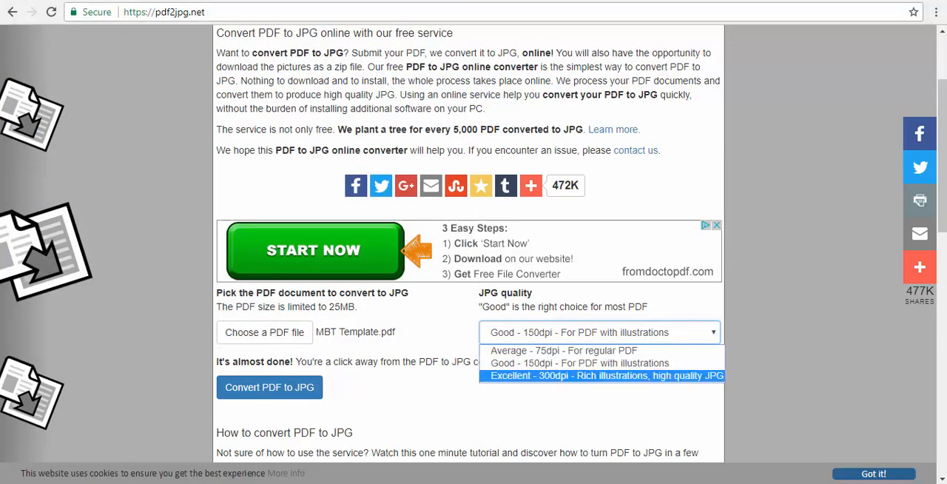
left_click(603, 376)
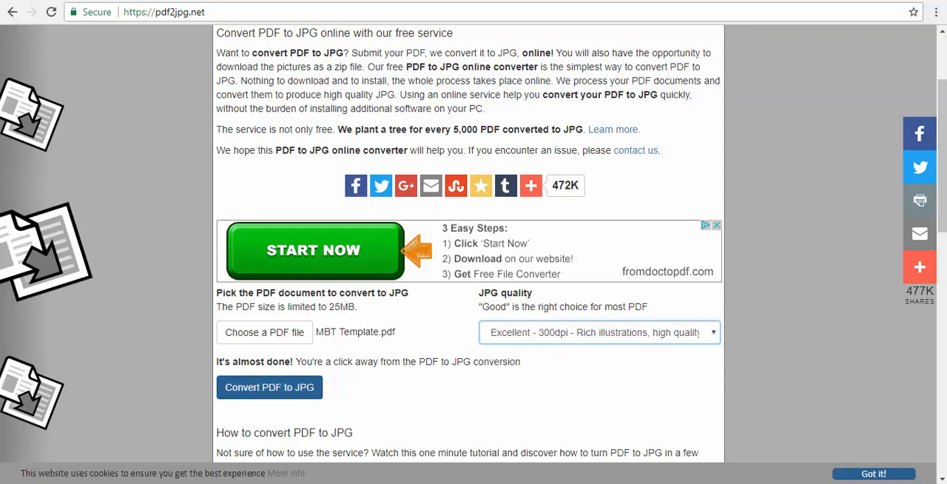
left_click(269, 387)
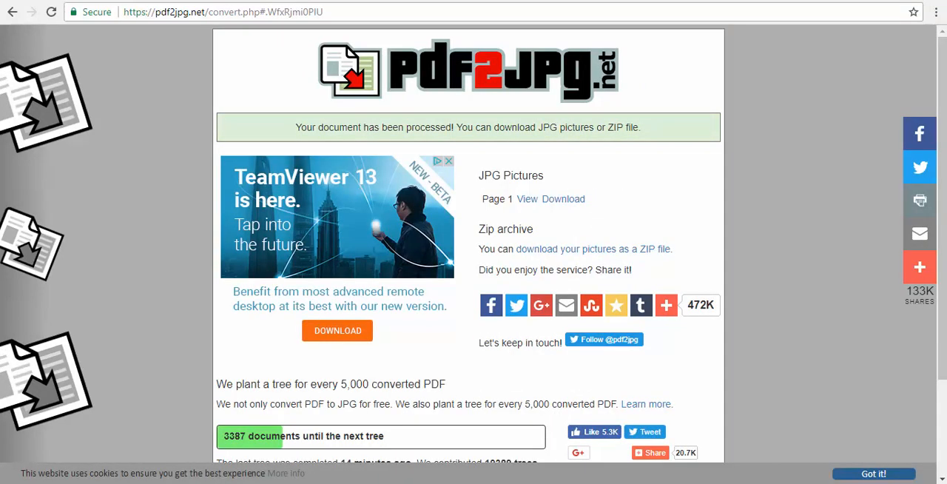
left_click(593, 250)
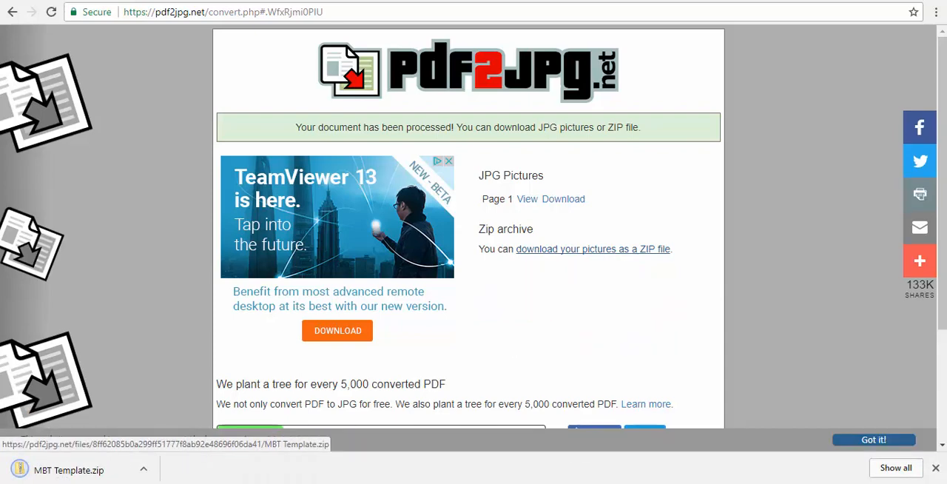
- Open the downloaded MBT Template.zip and copy the MBT Template-page-001 JPG from it onto the desktop
left_click(70, 470)
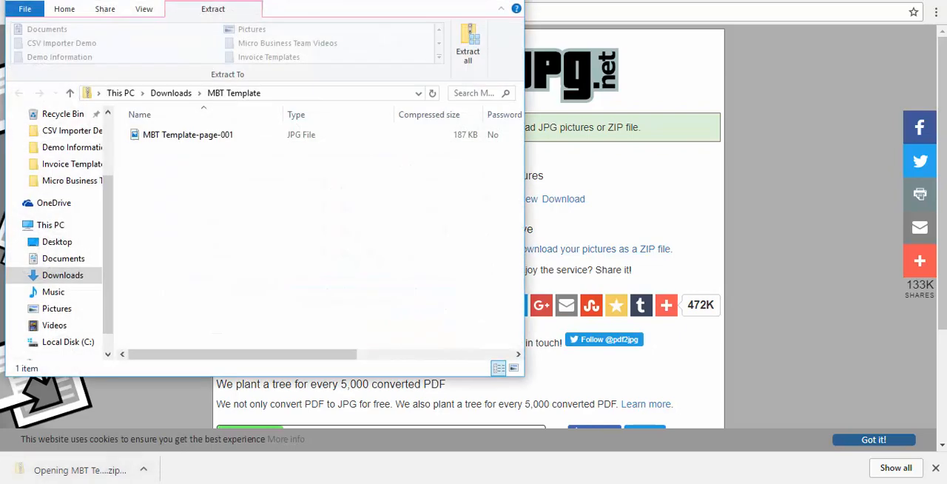
left_click(160, 135)
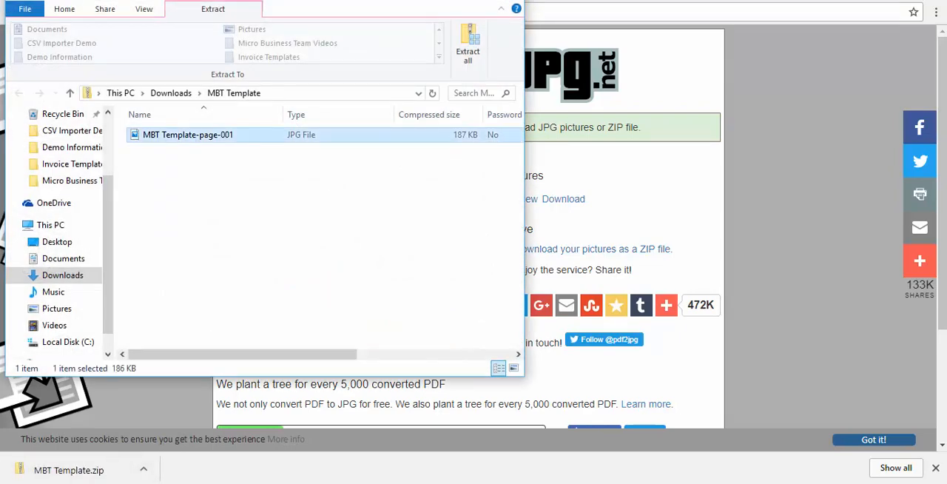
right_click(161, 135)
left_click(195, 181)
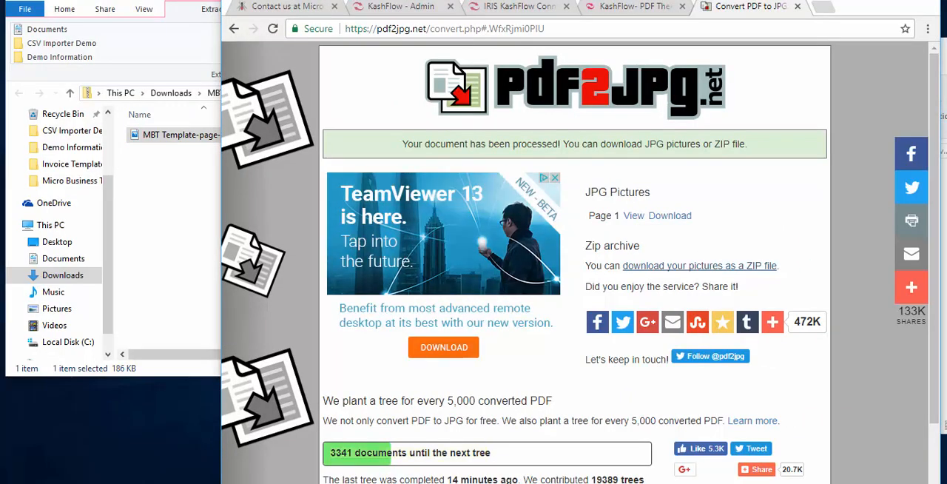
left_click(164, 483)
left_click(272, 436)
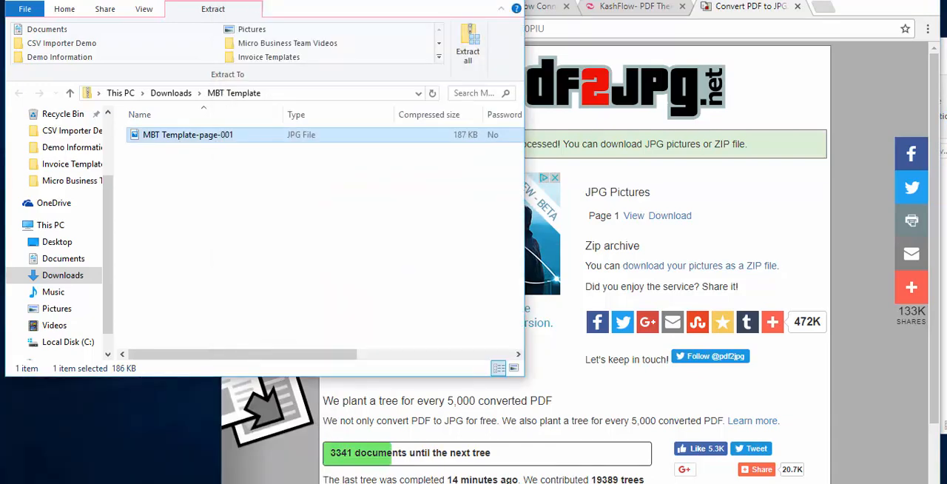
left_click_drag(348, 0, 803, 28)
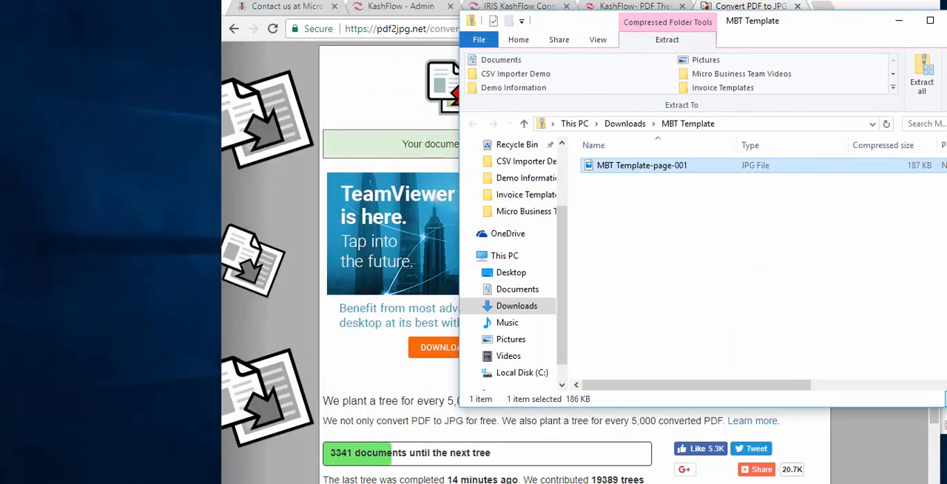
left_click_drag(642, 165, 103, 418)
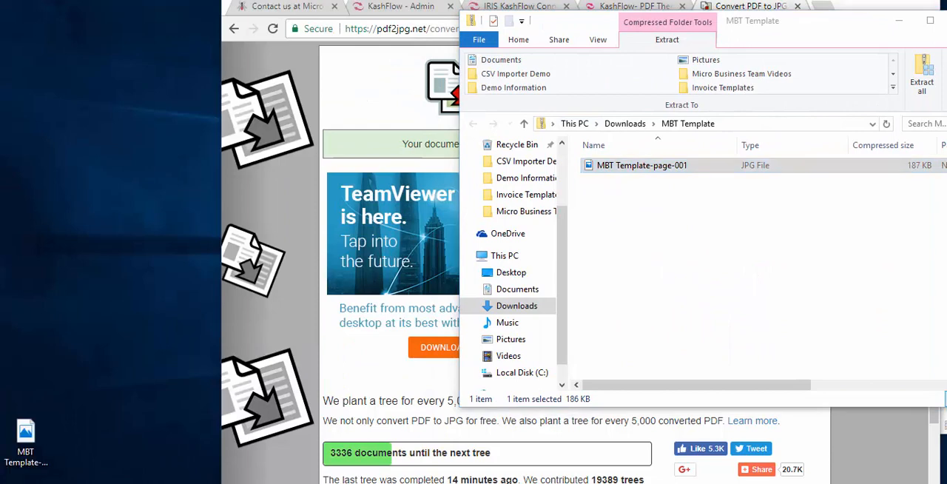
- Return to the Classic theme in KashFlow and include a background image on printed and emailed PDFs
key("alt+Tab")
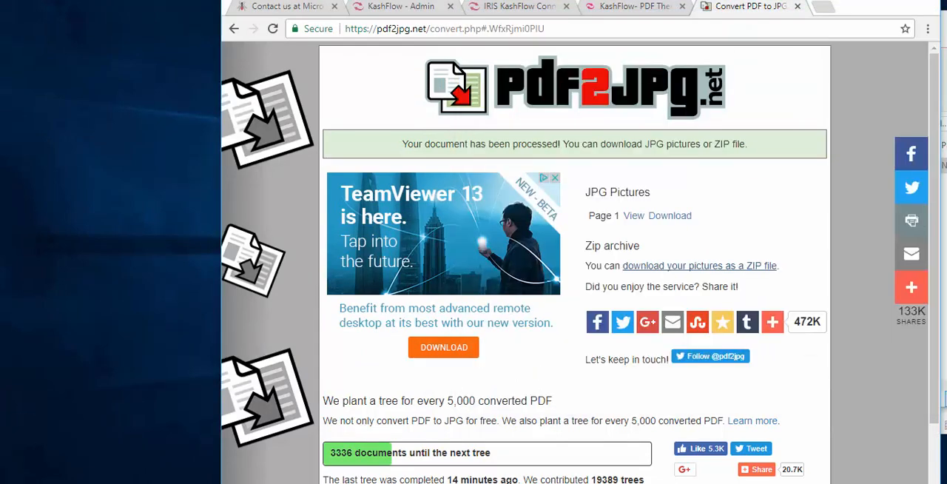
left_click(893, 2)
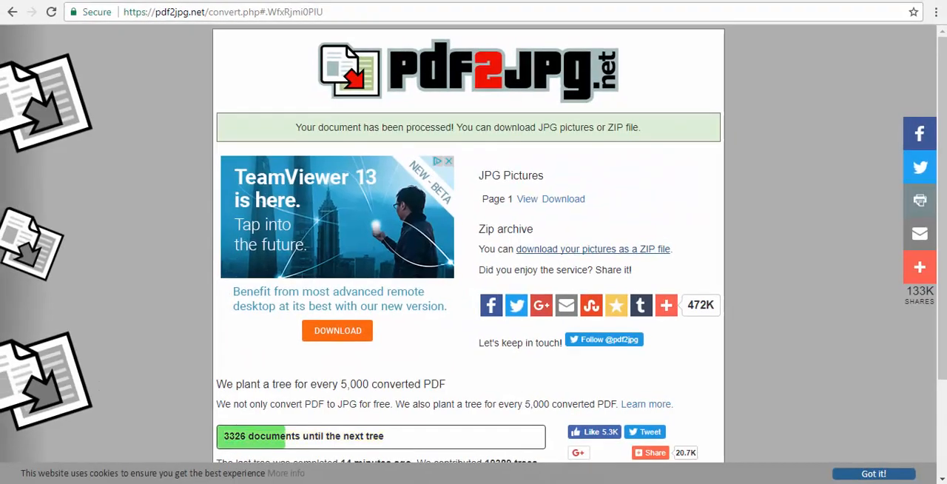
key("ctrl+Tab")
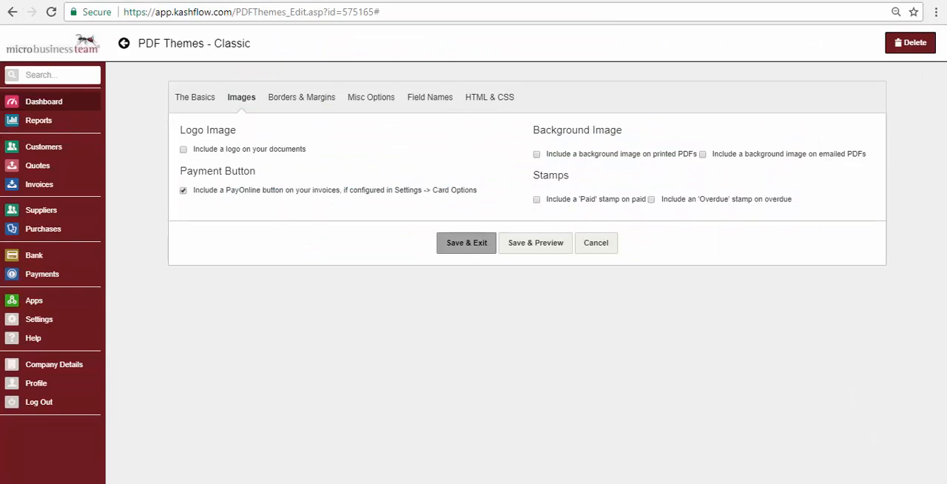
left_click(537, 154)
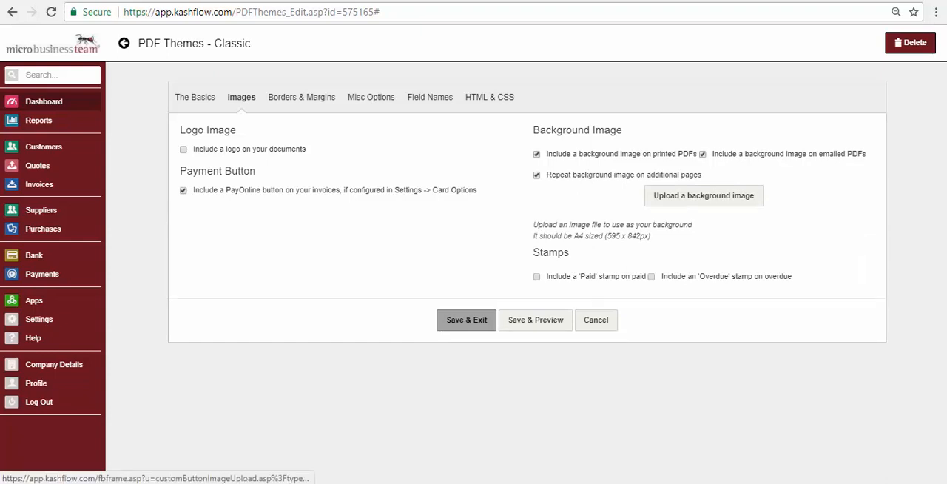
- Upload MBT Template-page-001 from the Desktop folder as the theme's background image
left_click(704, 195)
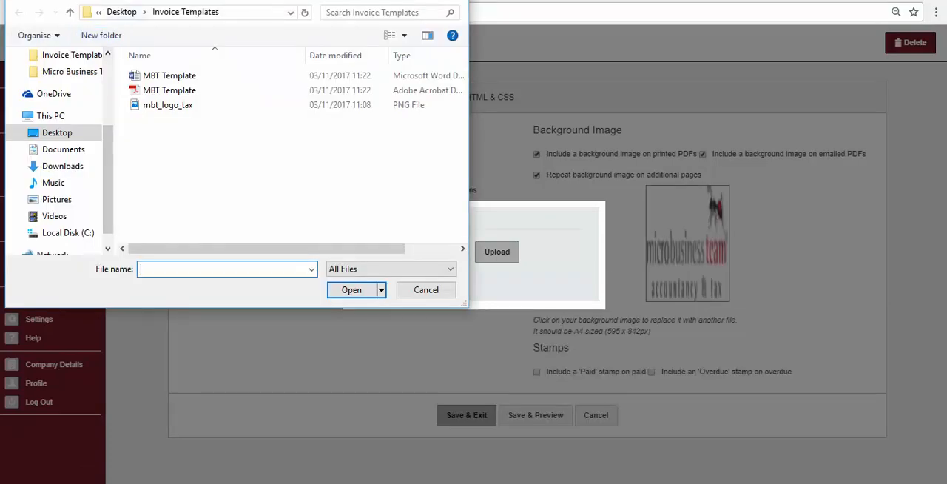
left_click(121, 11)
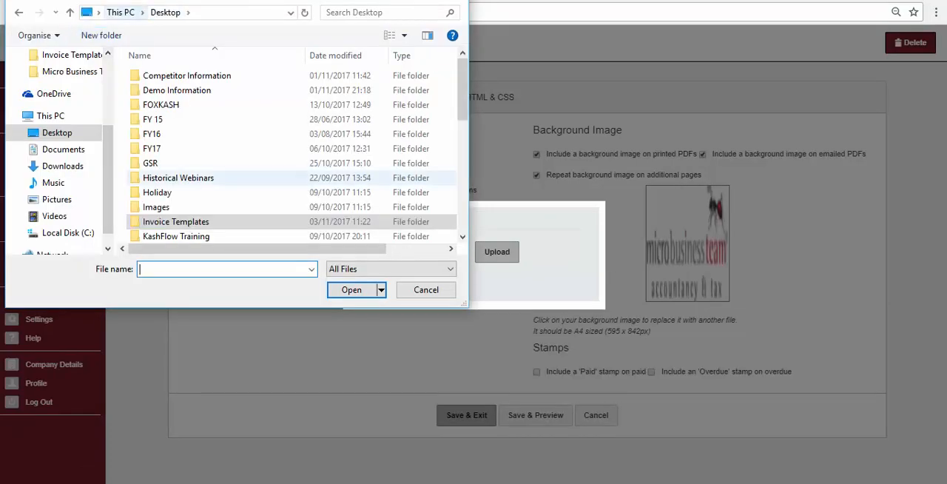
left_click_drag(462, 85, 463, 115)
scroll(292, 151, "down", 5)
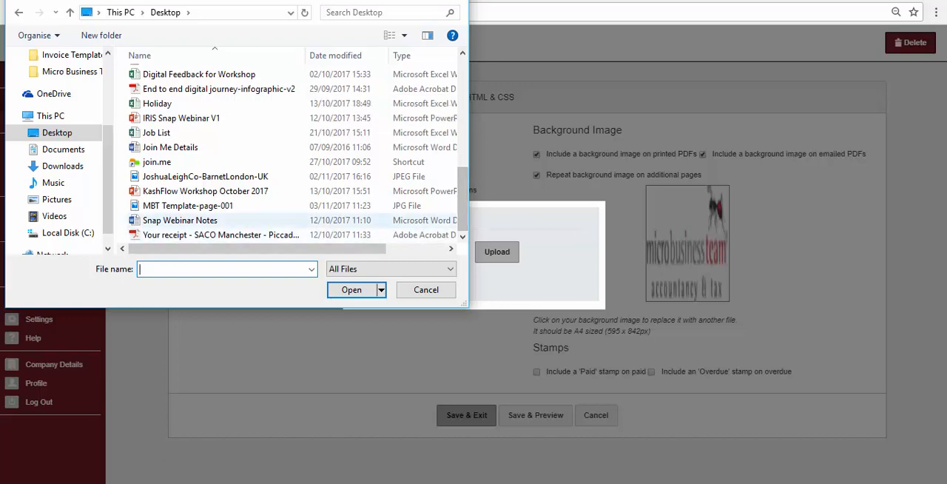
double_click(188, 206)
left_click(496, 252)
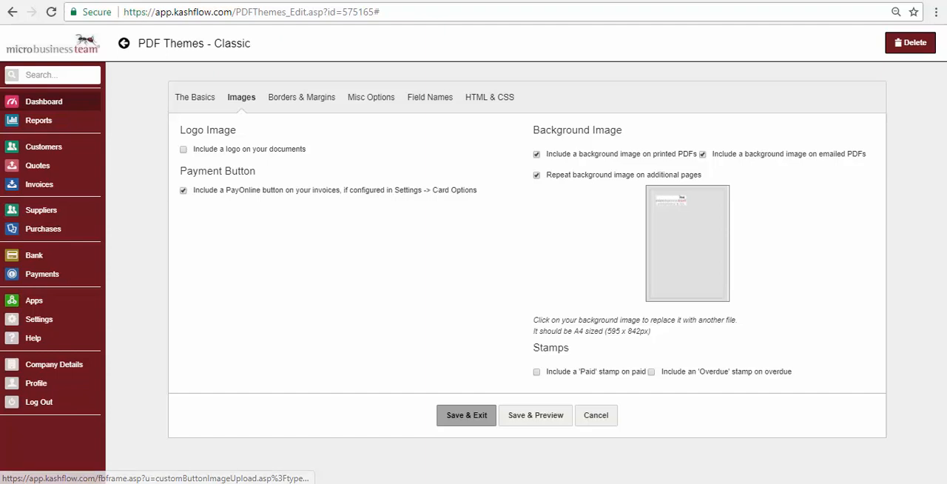
- Save the theme, preview it on an invoice to check the letterhead background, and close the preview
left_click(536, 415)
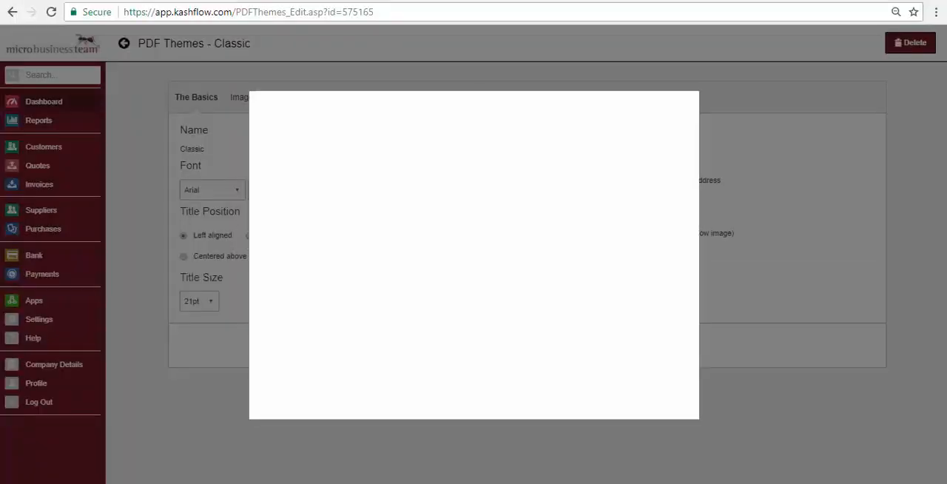
left_click(287, 167)
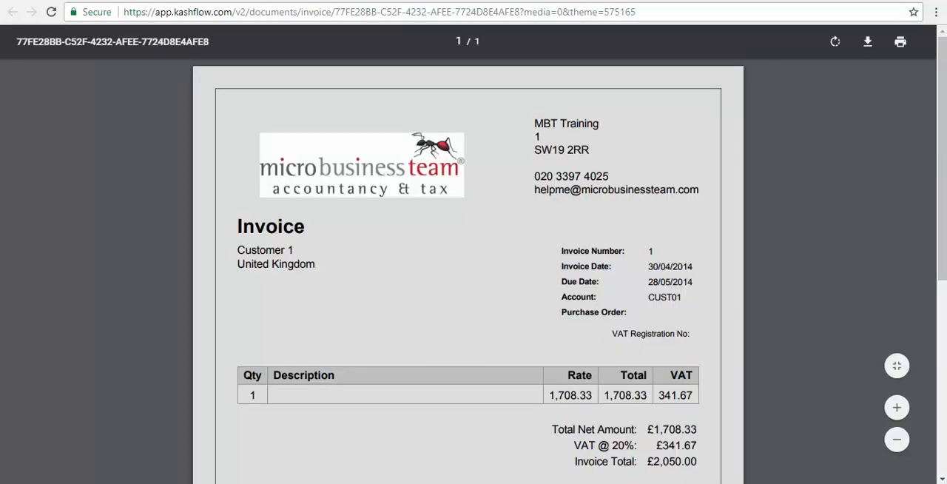
scroll(468, 267, "down", 4)
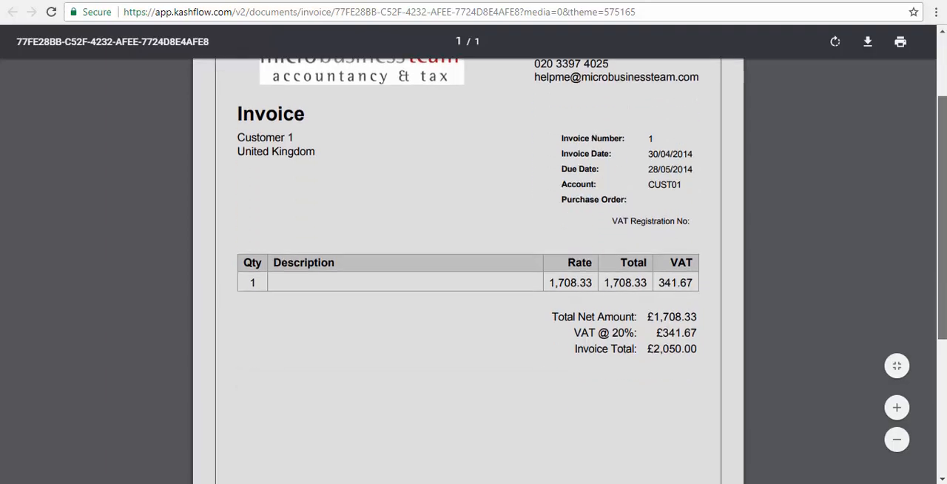
scroll(467, 267, "up", 4)
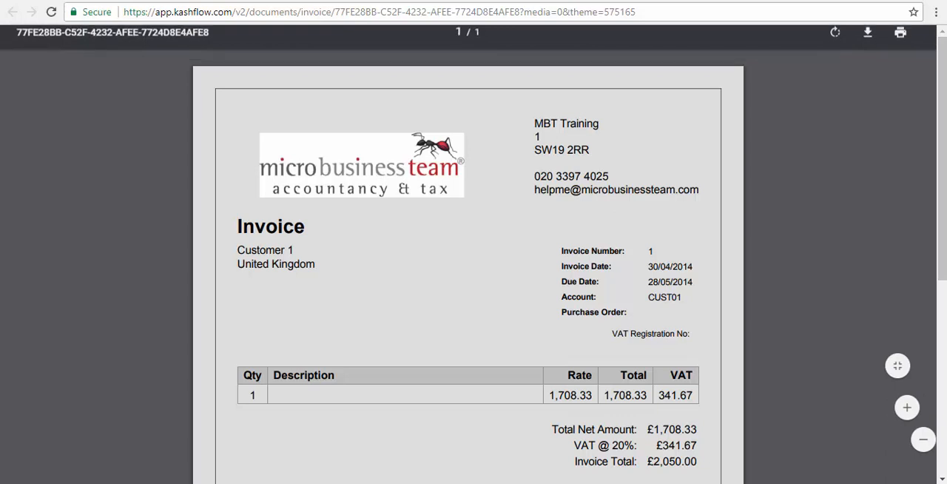
key("ctrl+w")
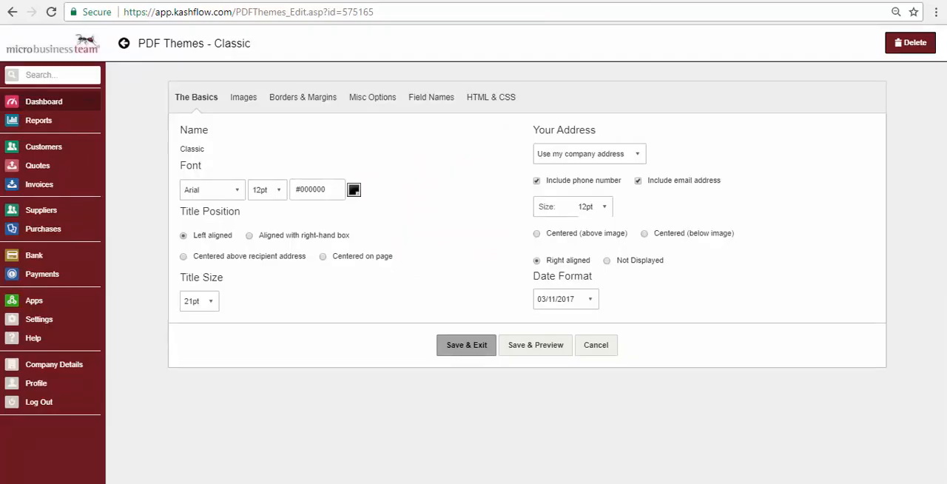
- Include borders on the theme's customer address and document details sections
left_click(242, 98)
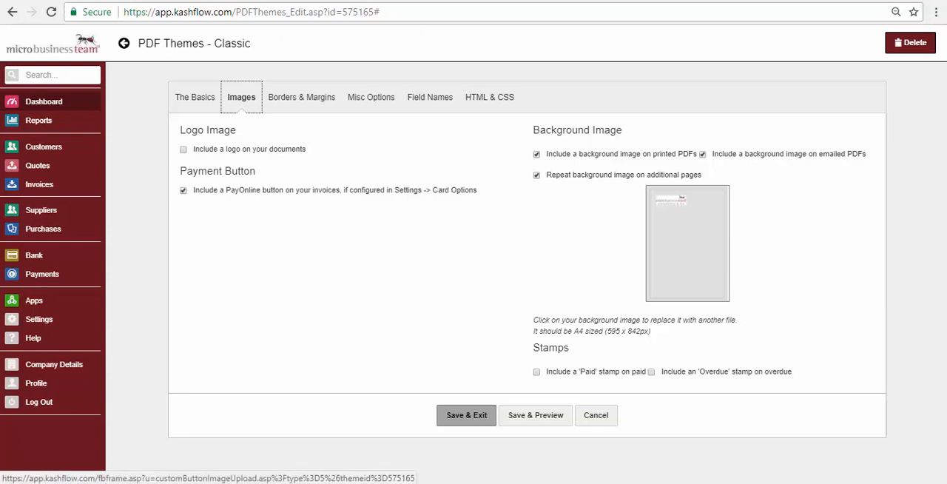
left_click(302, 97)
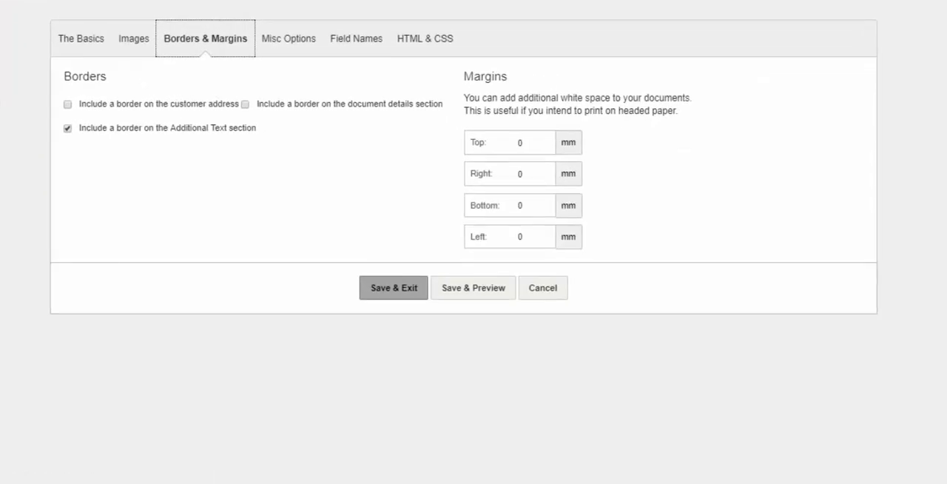
left_click(67, 105)
left_click(245, 104)
left_click(245, 104)
left_click(245, 104)
- Set the theme's top margin to 20 mm, then save it and check the layout in an invoice preview
double_click(521, 143)
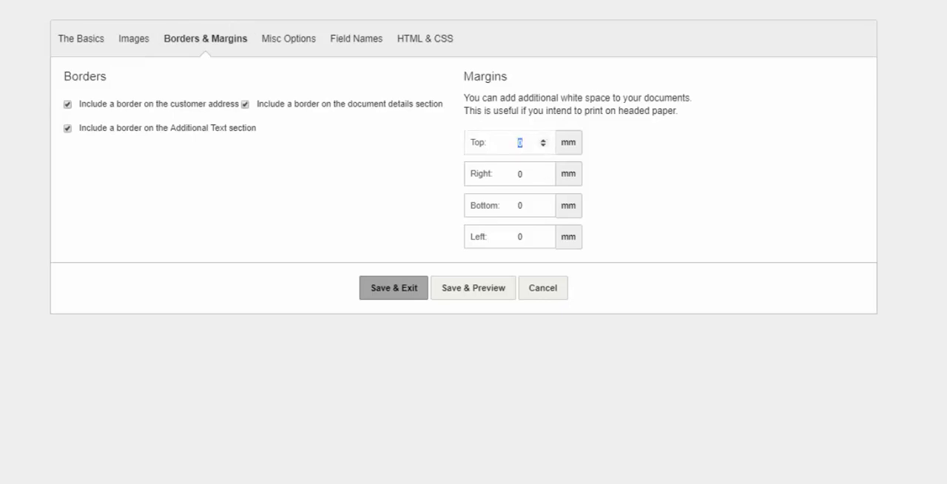
type("1")
key("BackSpace")
type("20")
left_click(474, 288)
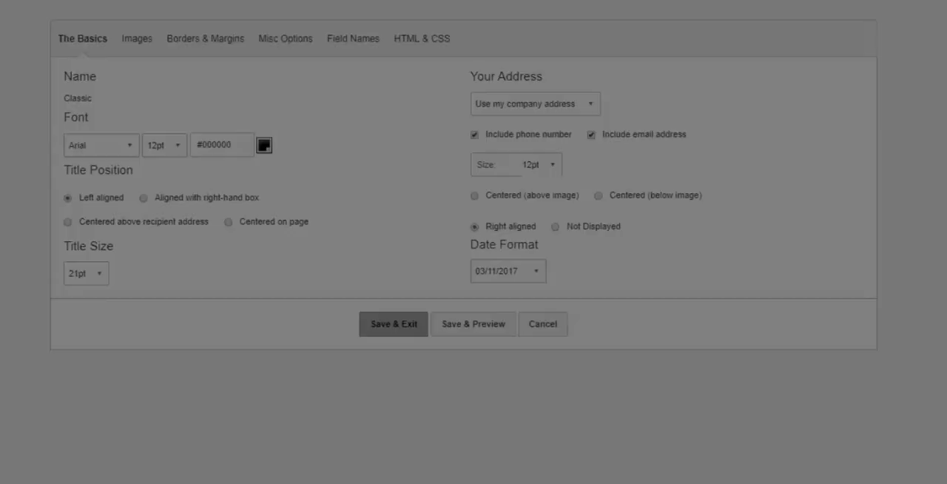
left_click(181, 121)
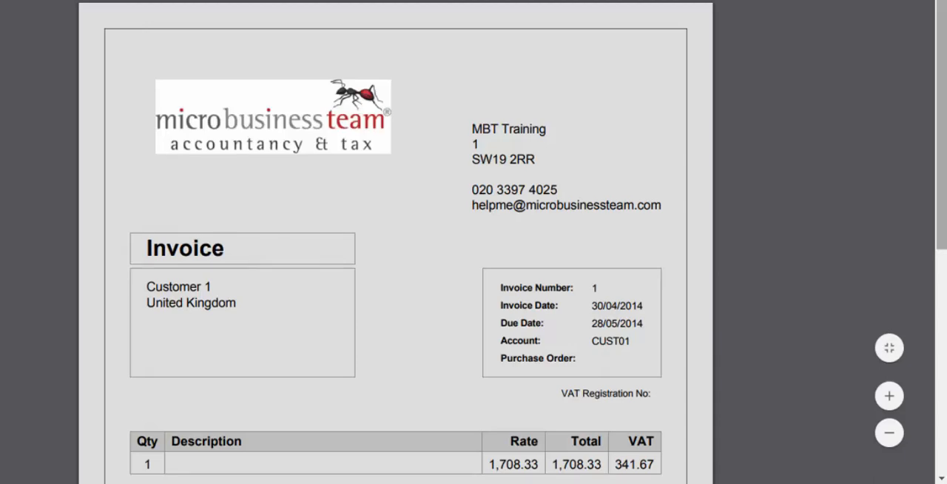
scroll(473, 243, "down", 5)
scroll(474, 242, "up", 5)
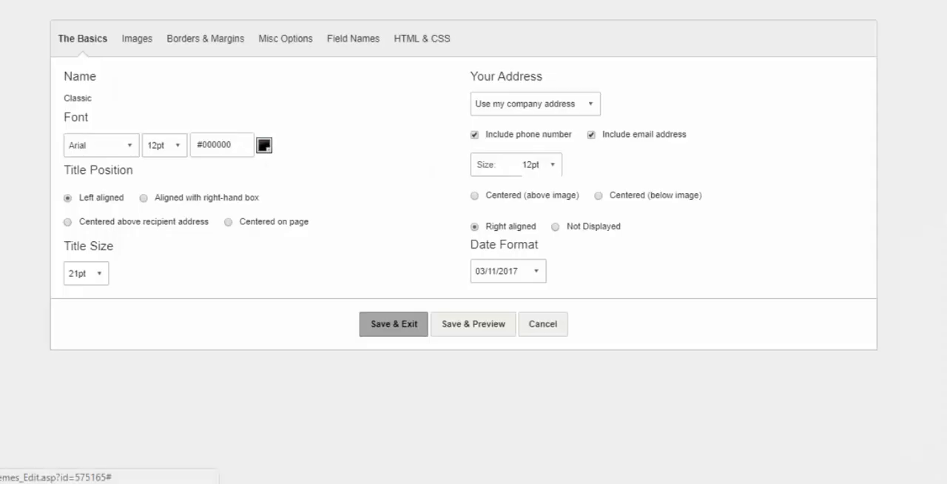
- Show payments received on part-paid invoices and set the document footer to "company address"
left_click(285, 39)
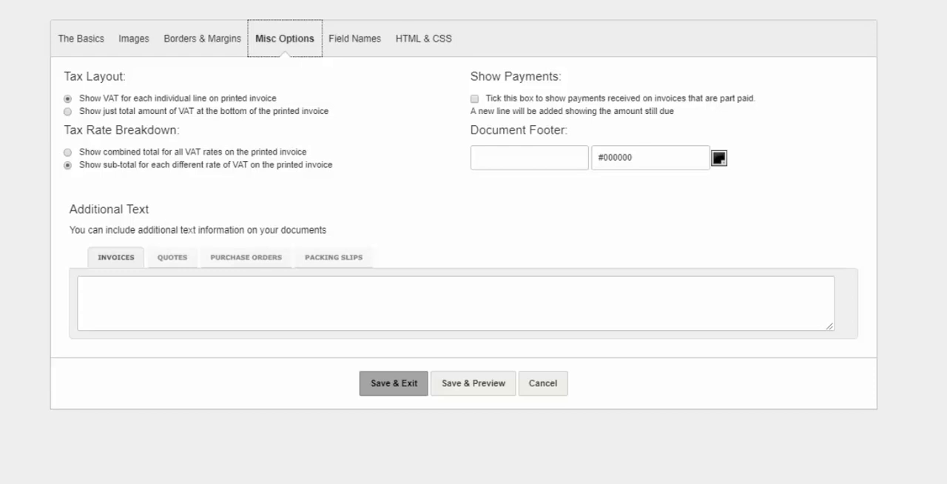
left_click(475, 99)
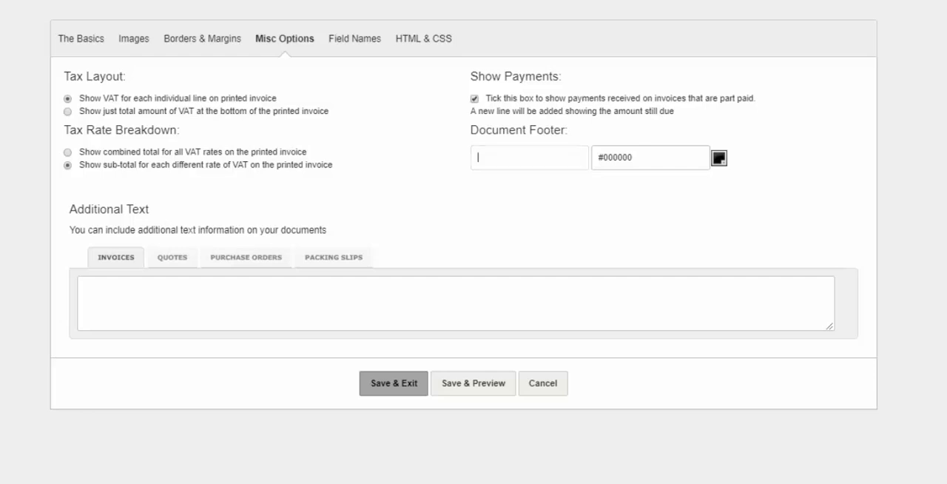
type("com")
key("Down")
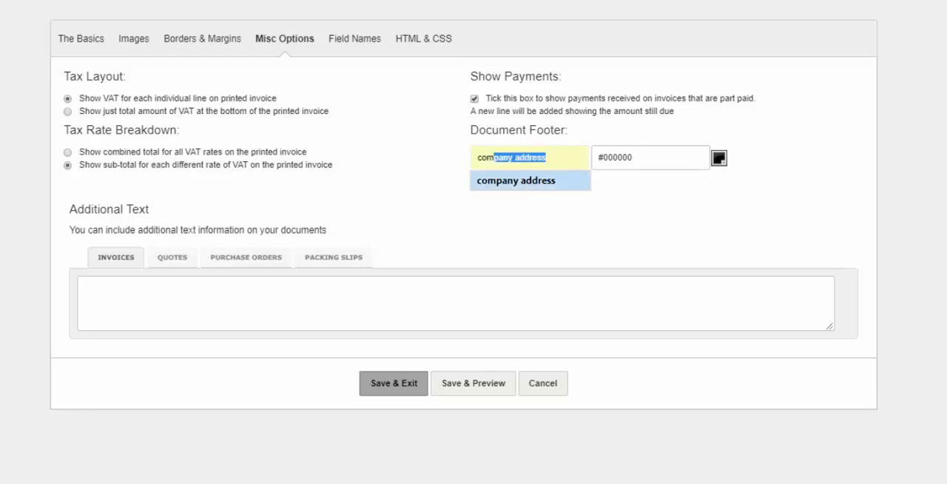
key("Return")
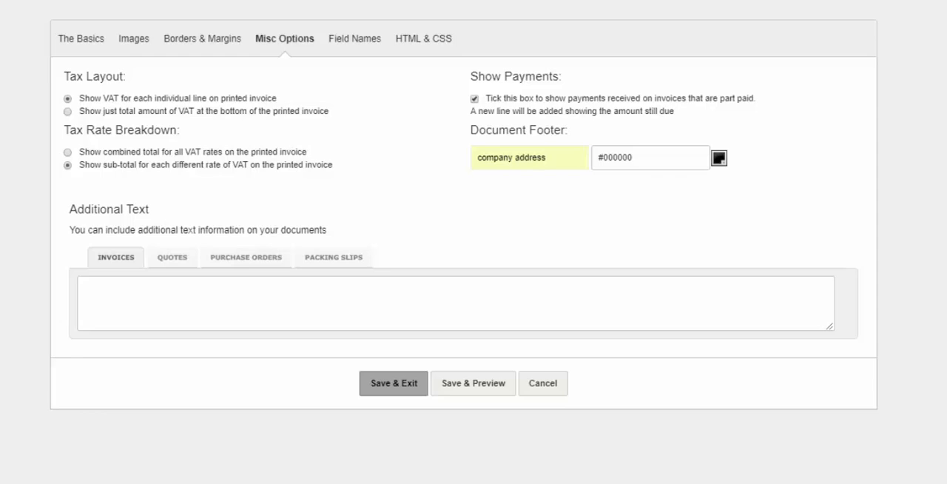
- Add the lines "Bank Information", "Account Number" and "Sort Code" as additional text for invoices
left_click(84, 284)
type("Bank")
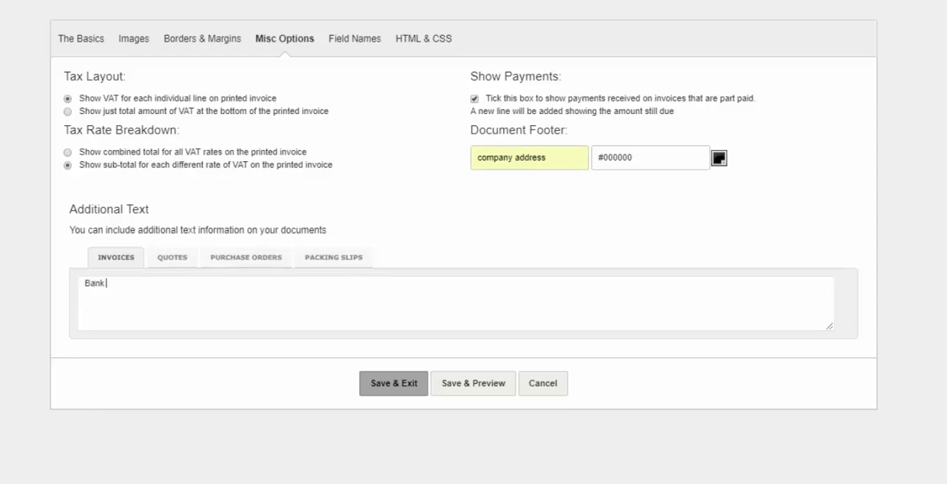
type(" Information")
key("Return")
type("Account Number")
key("Return")
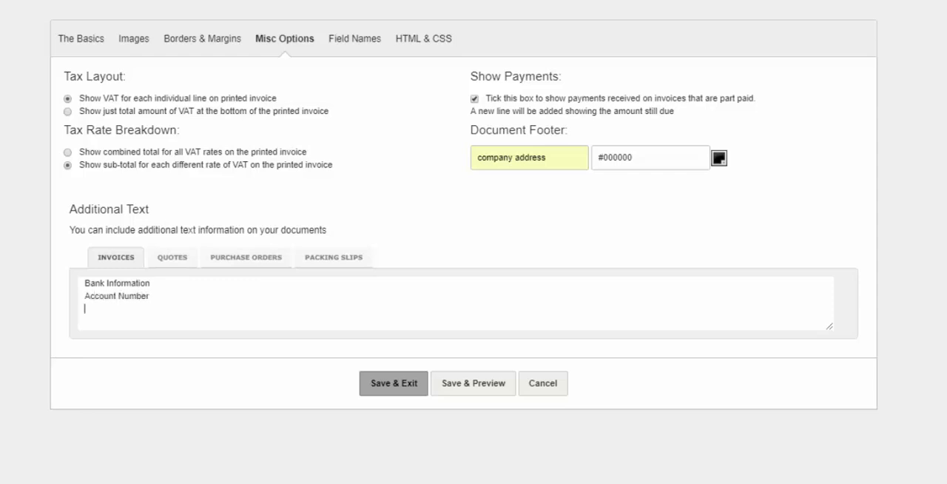
type("Sort Code")
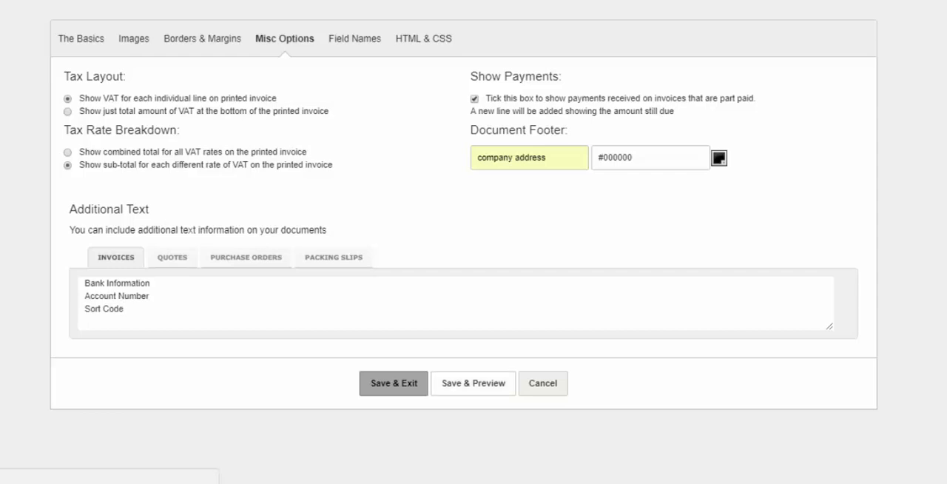
- Save the theme, preview it on Invoice #1 to check the bank text and footer, and close the preview
left_click(474, 384)
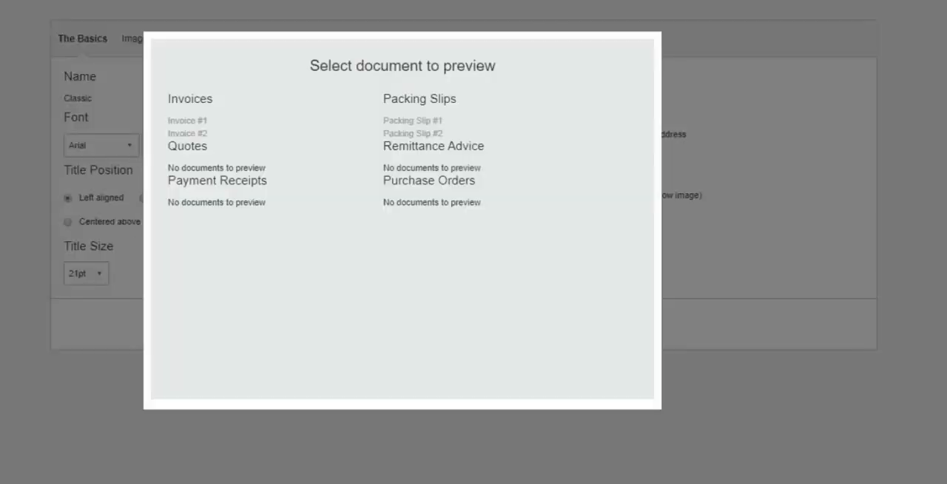
left_click(187, 119)
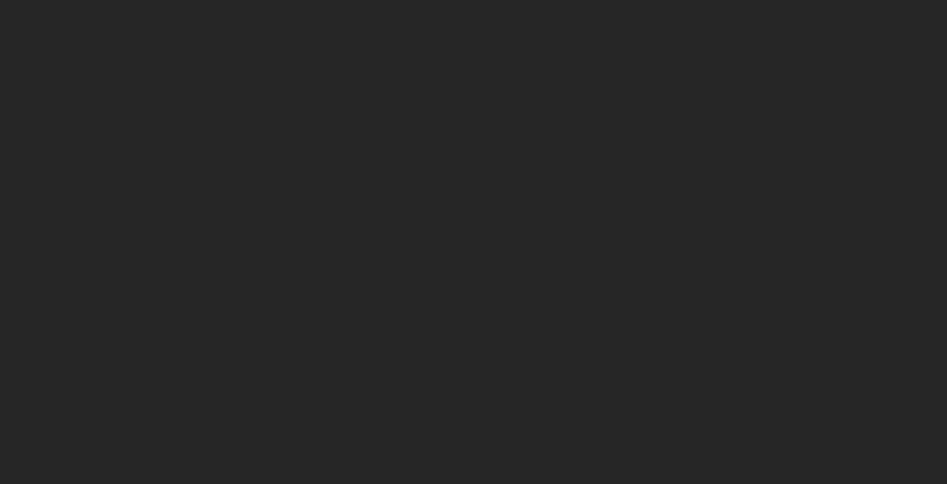
scroll(396, 242, "down", 3)
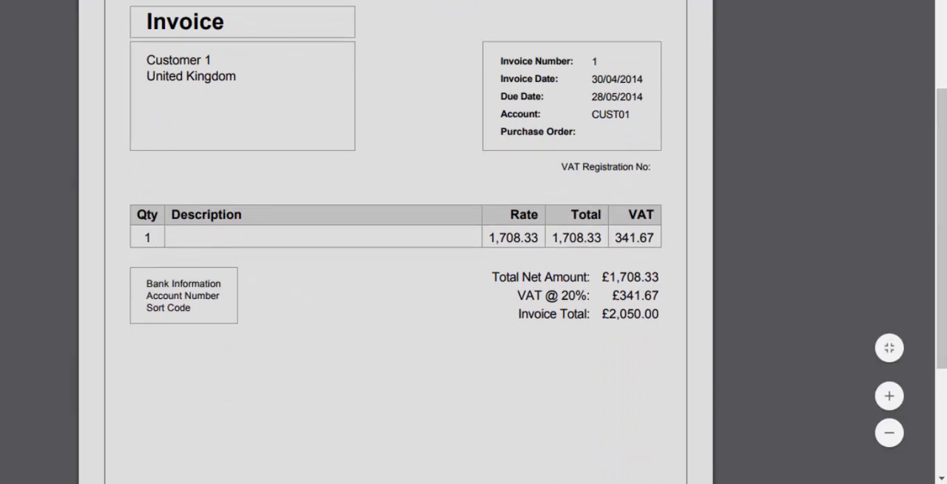
scroll(396, 242, "down", 3)
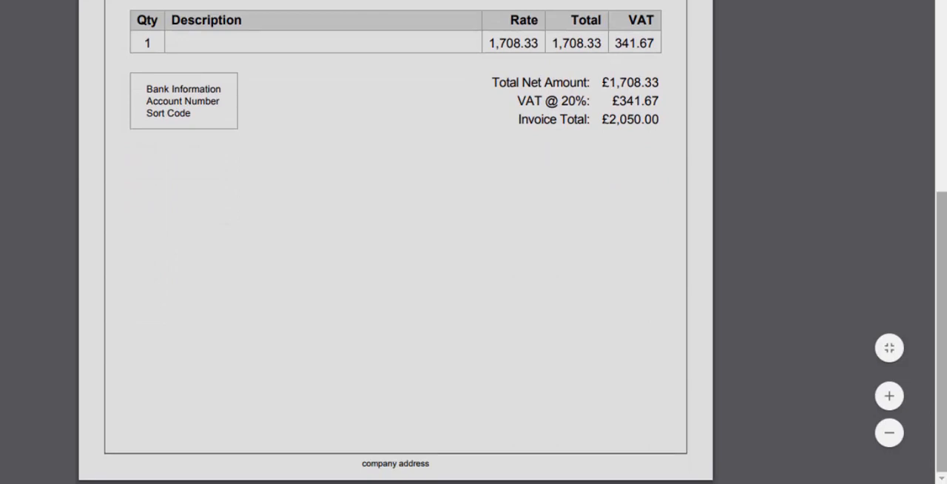
scroll(396, 242, "up", 6)
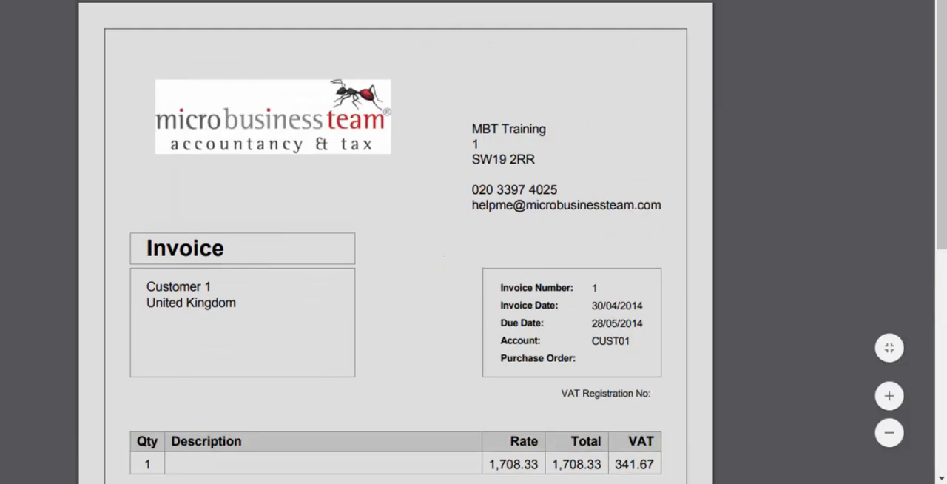
key("ctrl+w")
- Remove the Qty field from invoices and rename the Rate column heading to "Price", saving and exiting the theme
left_click(353, 38)
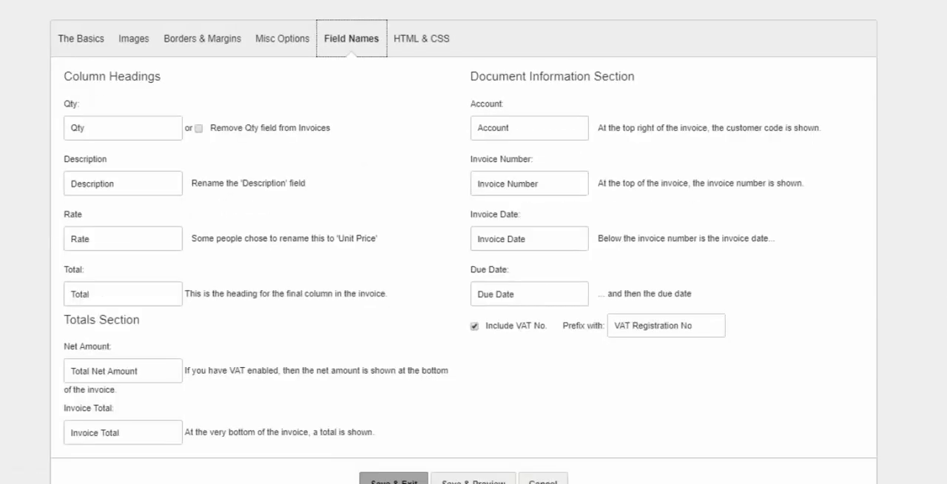
double_click(84, 128)
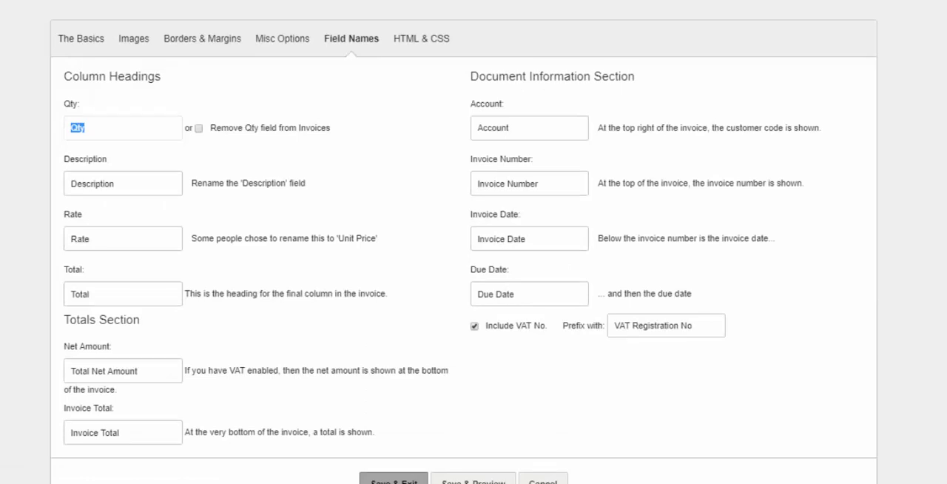
left_click(198, 129)
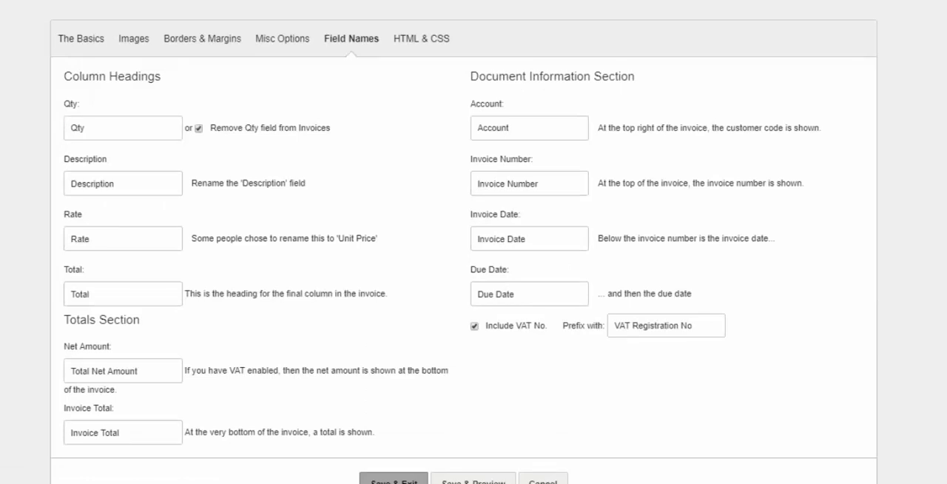
double_click(79, 239)
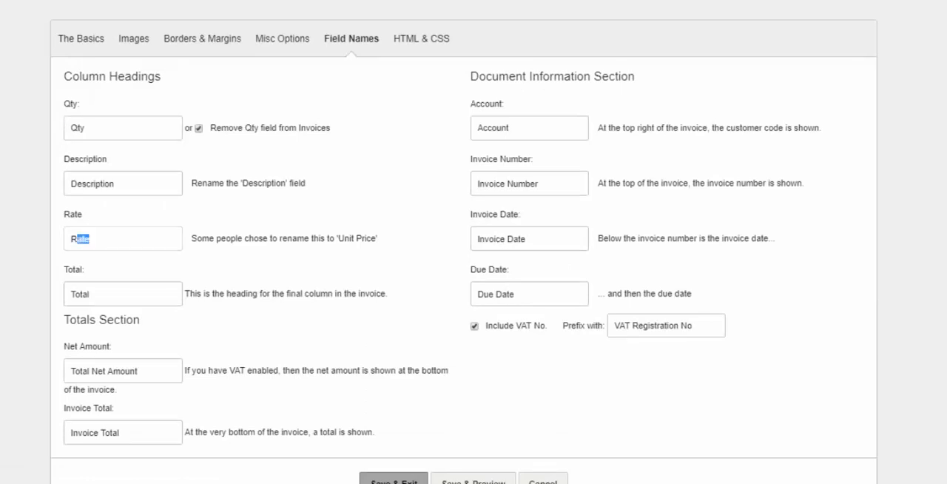
type("Price")
key("Tab")
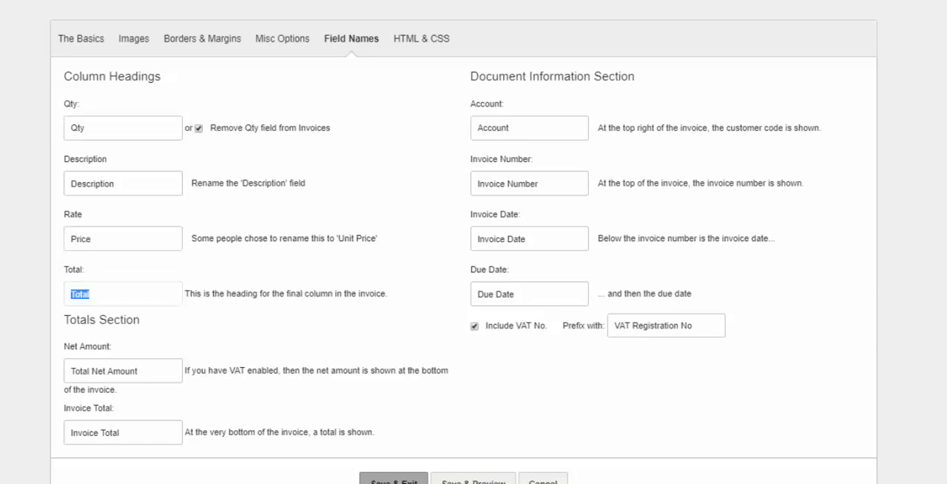
scroll(463, 242, "down", 1)
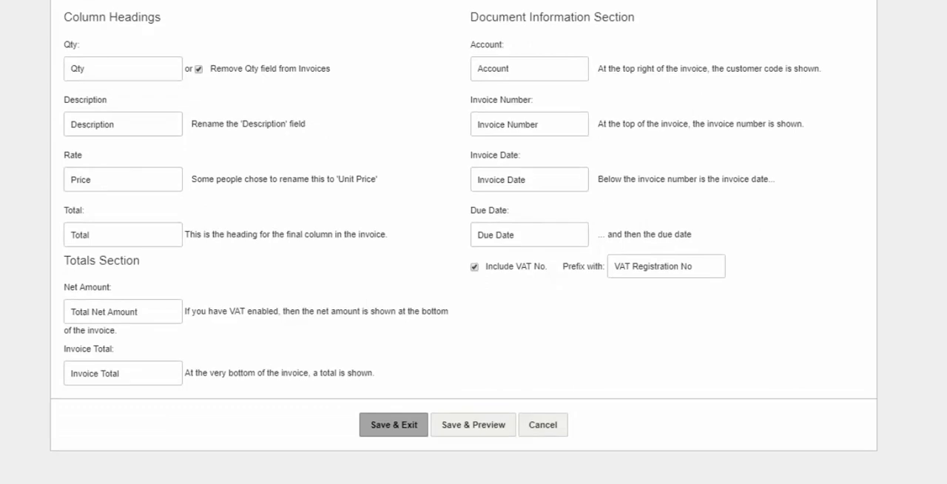
left_click(394, 424)
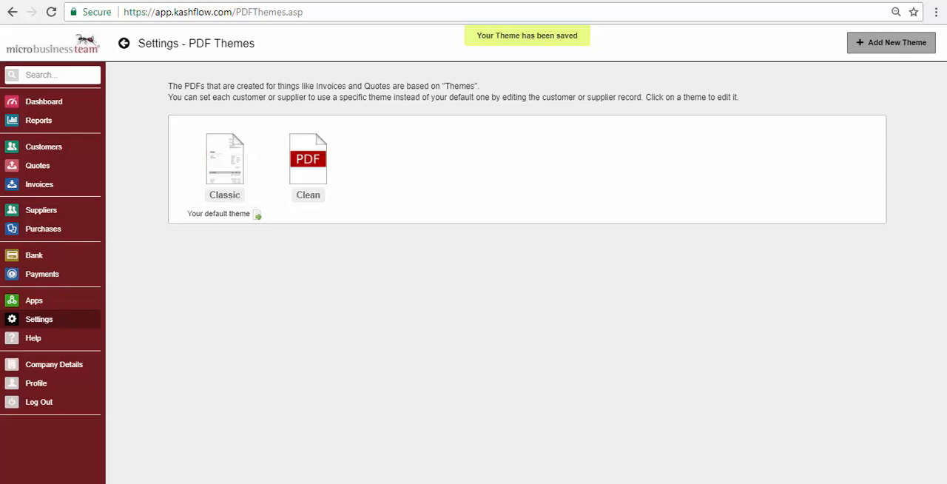
- Start an email for invoice 2 and review its attached PDF, Invoice-2.pdf, to check the customised layout
left_click(39, 184)
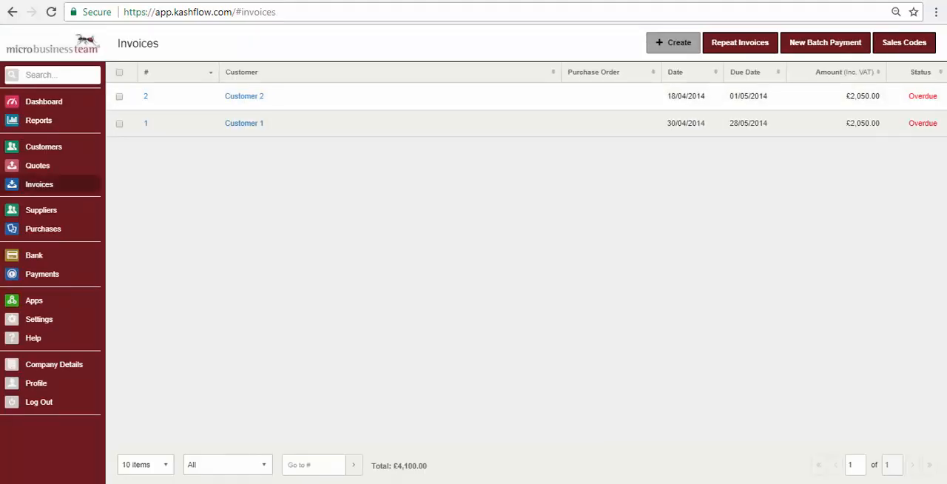
left_click(146, 96)
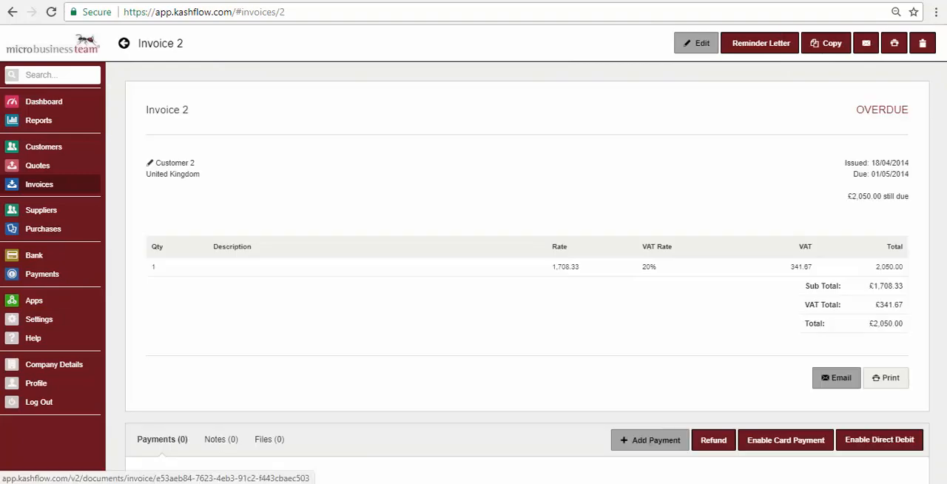
left_click(836, 378)
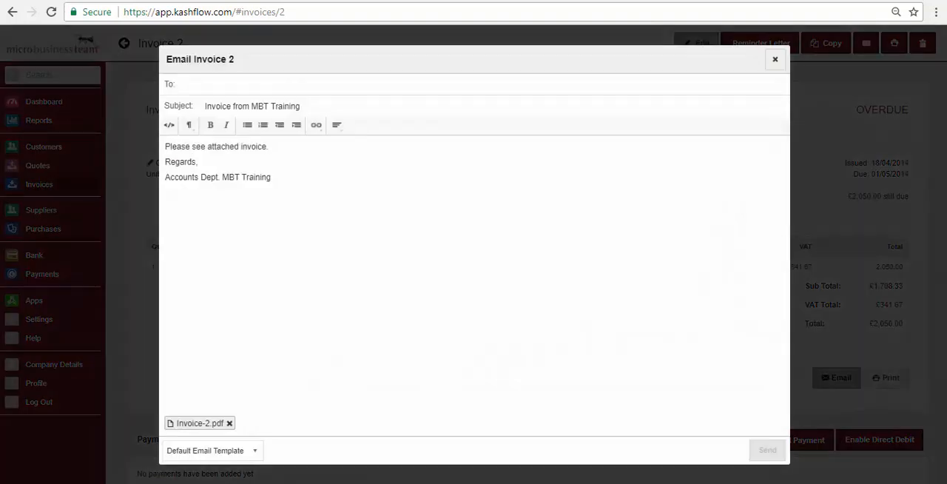
left_click(198, 424)
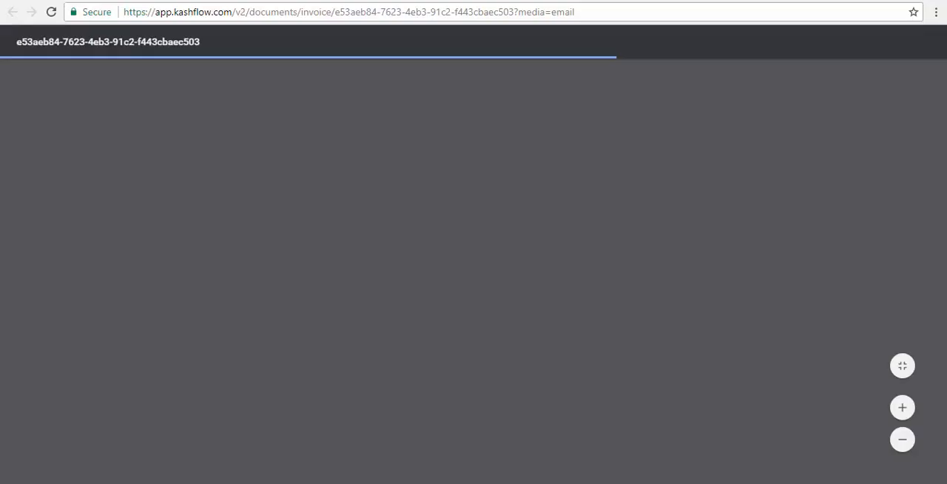
scroll(473, 296, "down", 3)
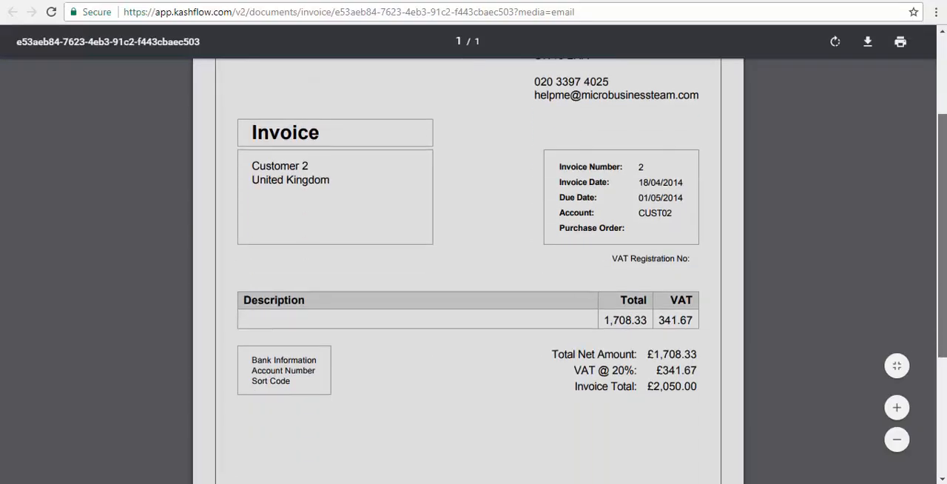
scroll(474, 296, "down", 2)
scroll(474, 296, "up", 4)
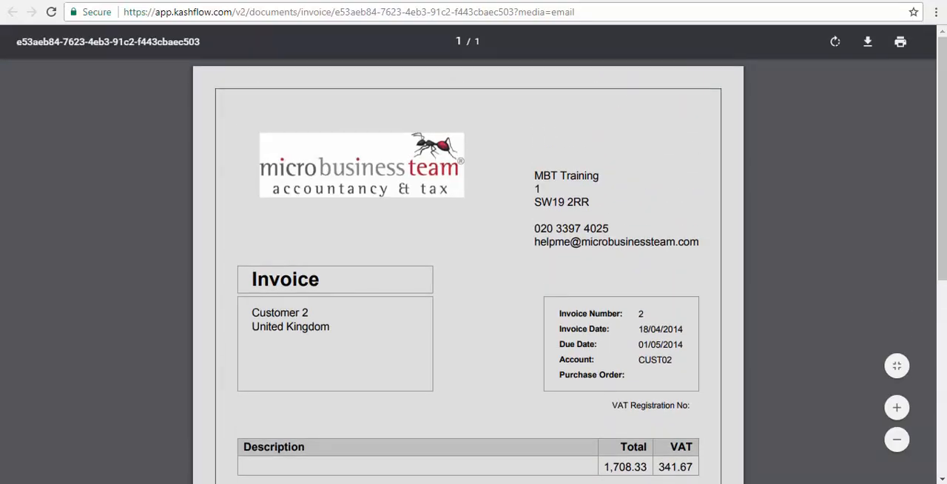